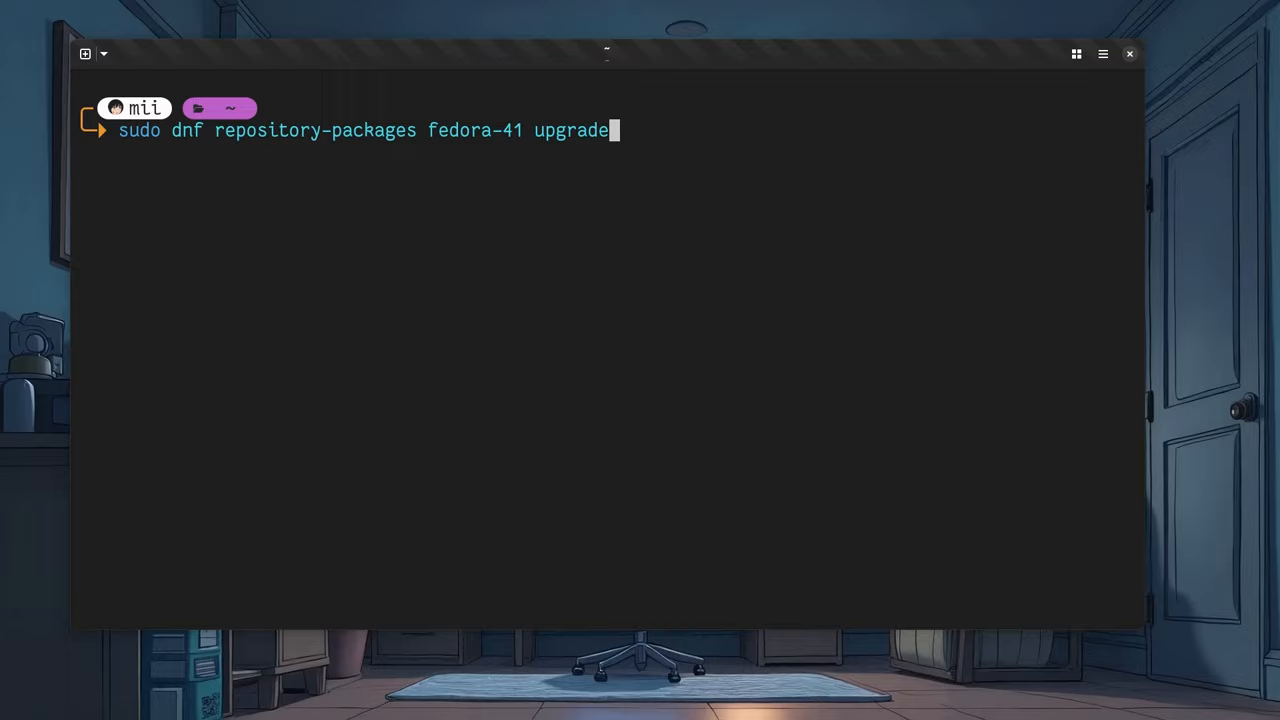
- Run the fedora-41 repository upgrade with sudo and select the dnf5 unknown-argument error
key("Return")
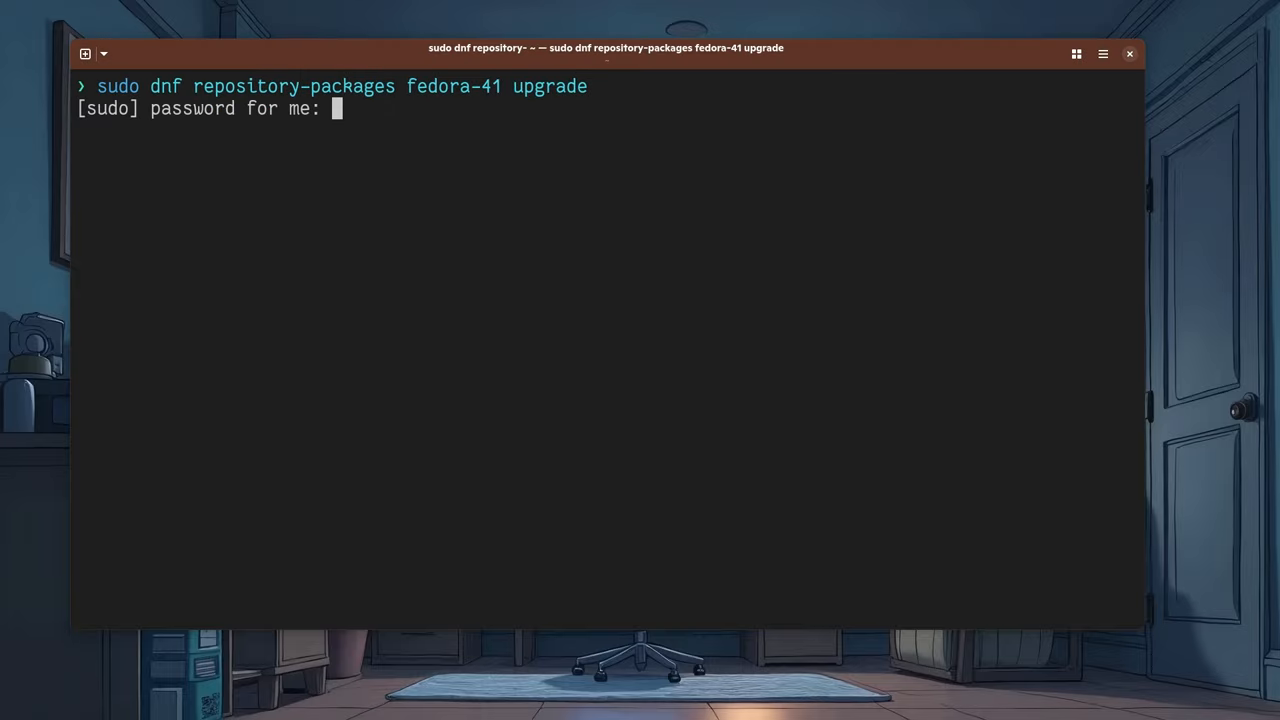
key("Return")
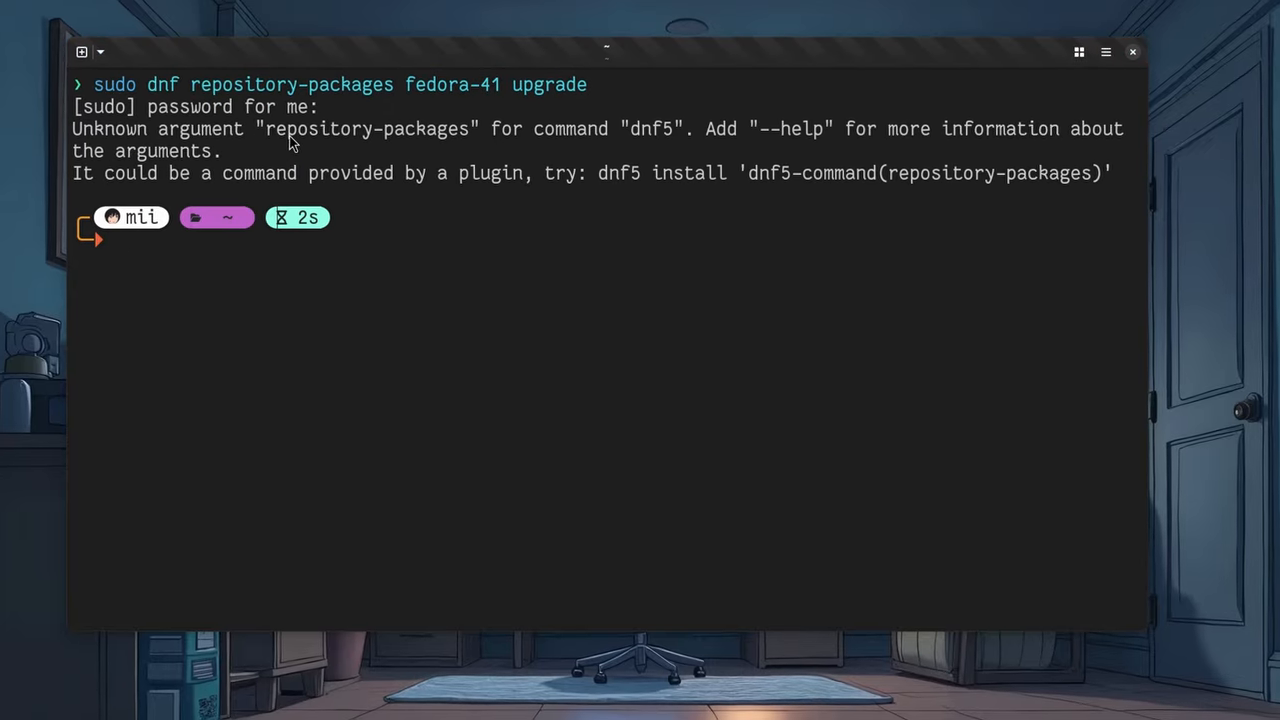
triple_click(285, 132)
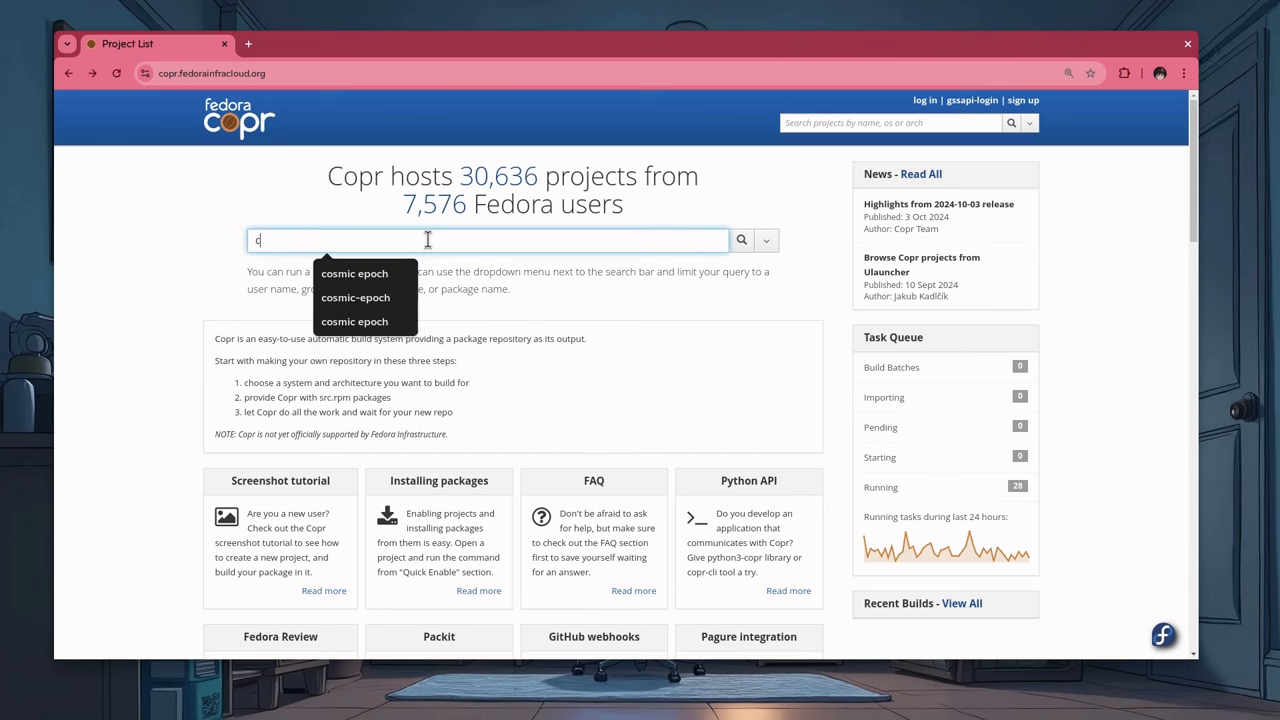
type("ic epoch")
- Search Copr for 'cosmic epoch', note the 30,636 project count, and go to ryanabx/cosmic-epoch
key("Return")
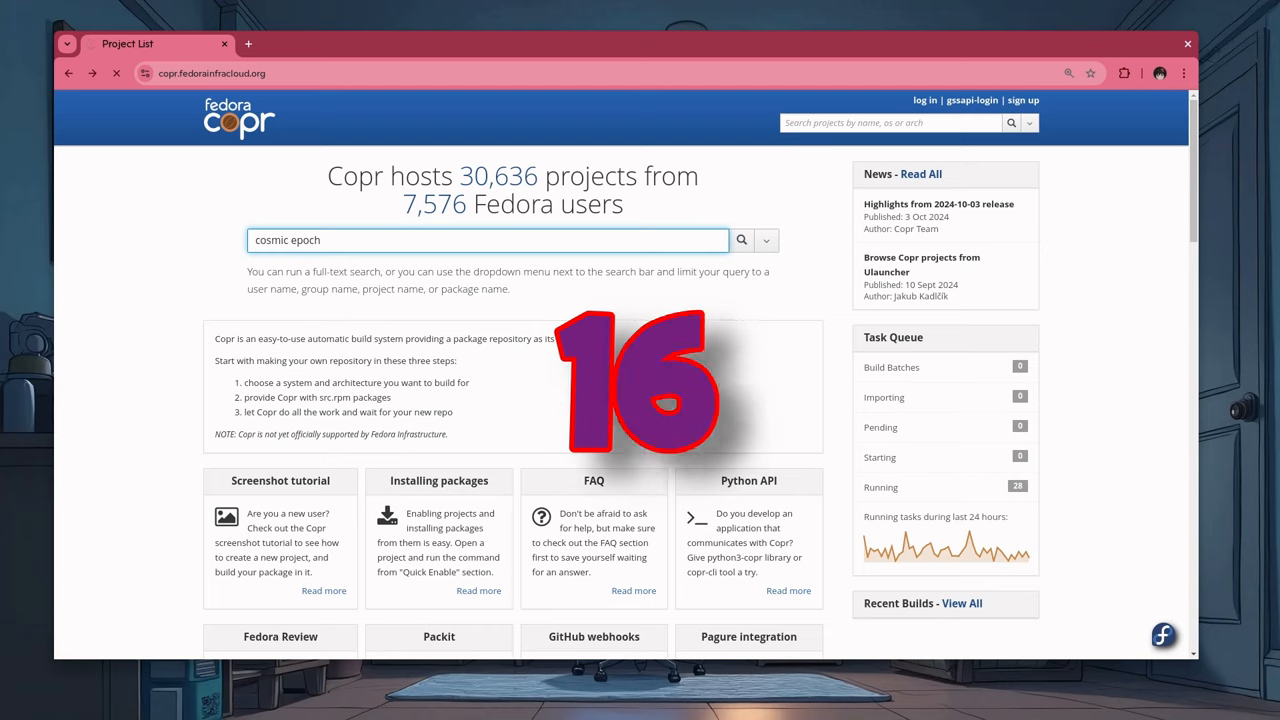
left_click_drag(461, 176, 540, 176)
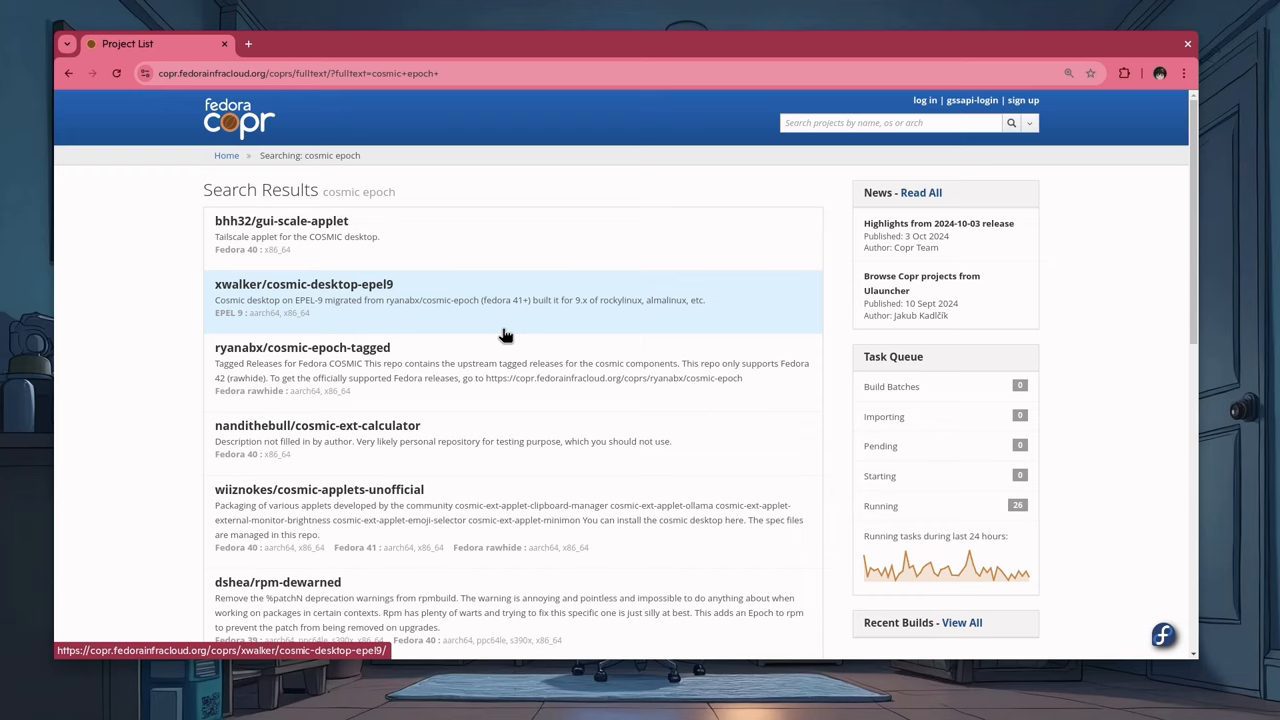
scroll(505, 335, "down", 2)
scroll(520, 320, "down", 2)
scroll(540, 300, "down", 2)
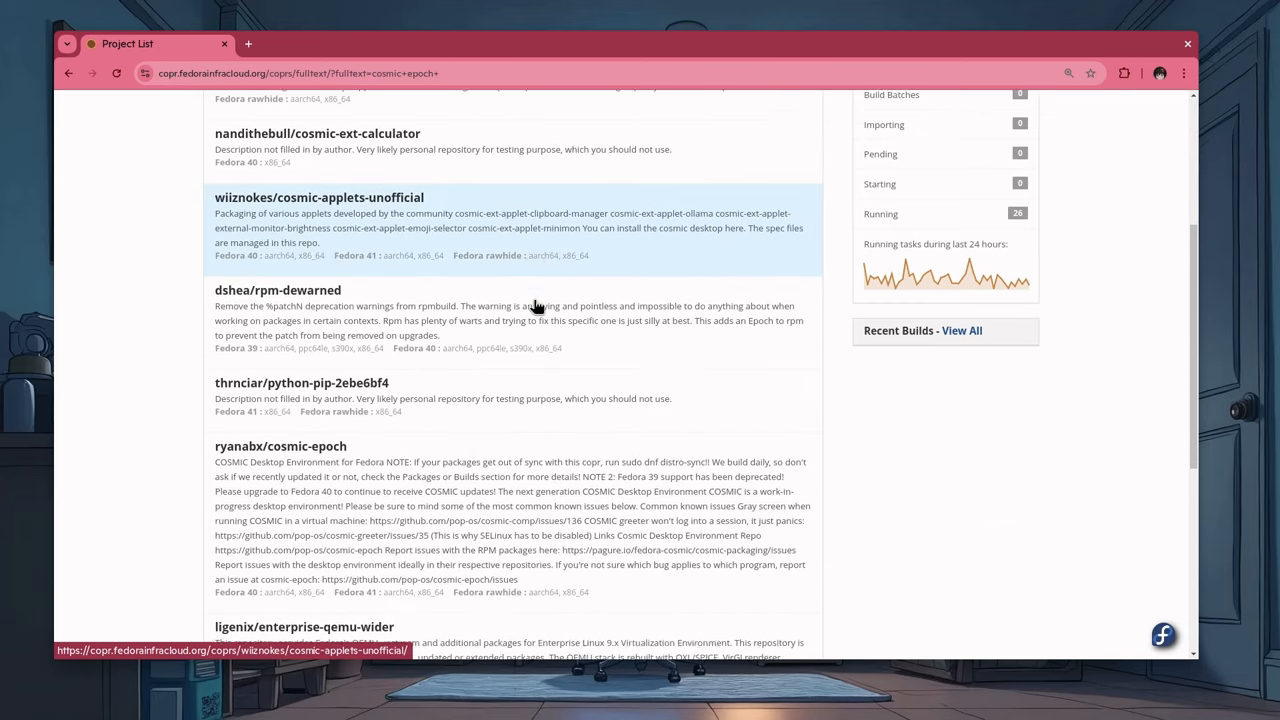
scroll(552, 292, "down", 2)
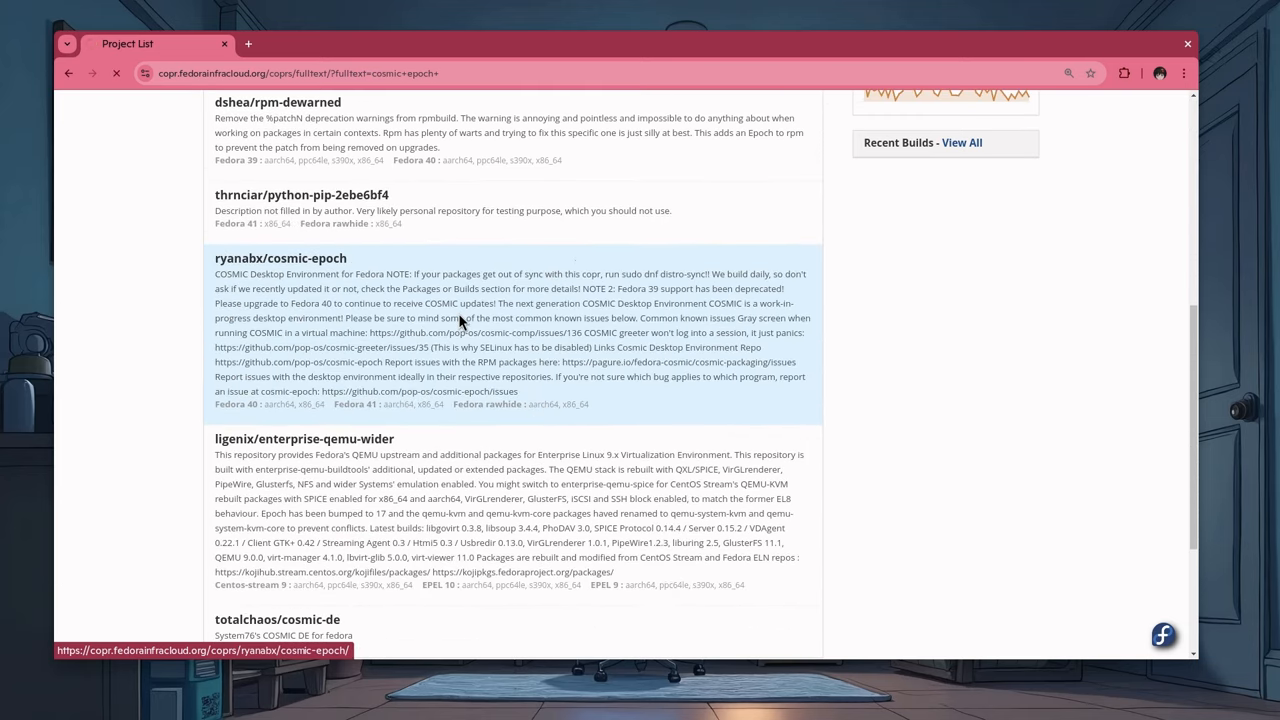
left_click(458, 318)
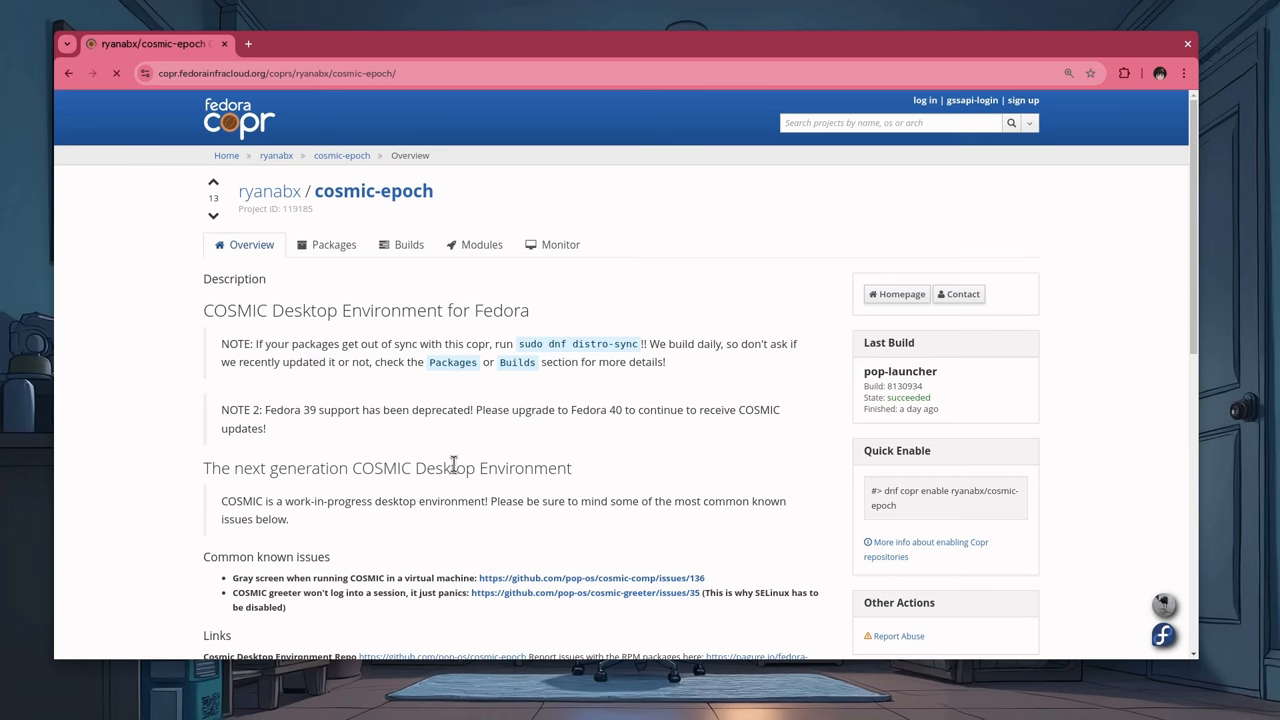
scroll(453, 464, "down", 2)
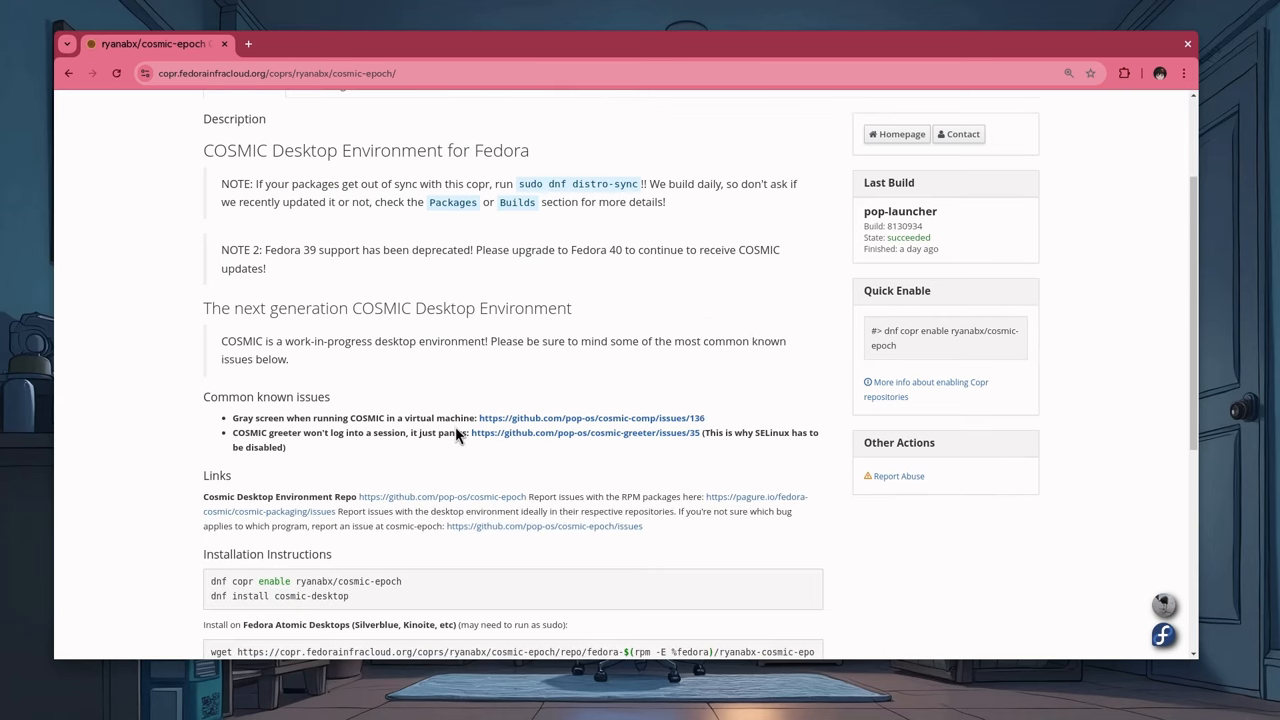
scroll(461, 433, "up", 2)
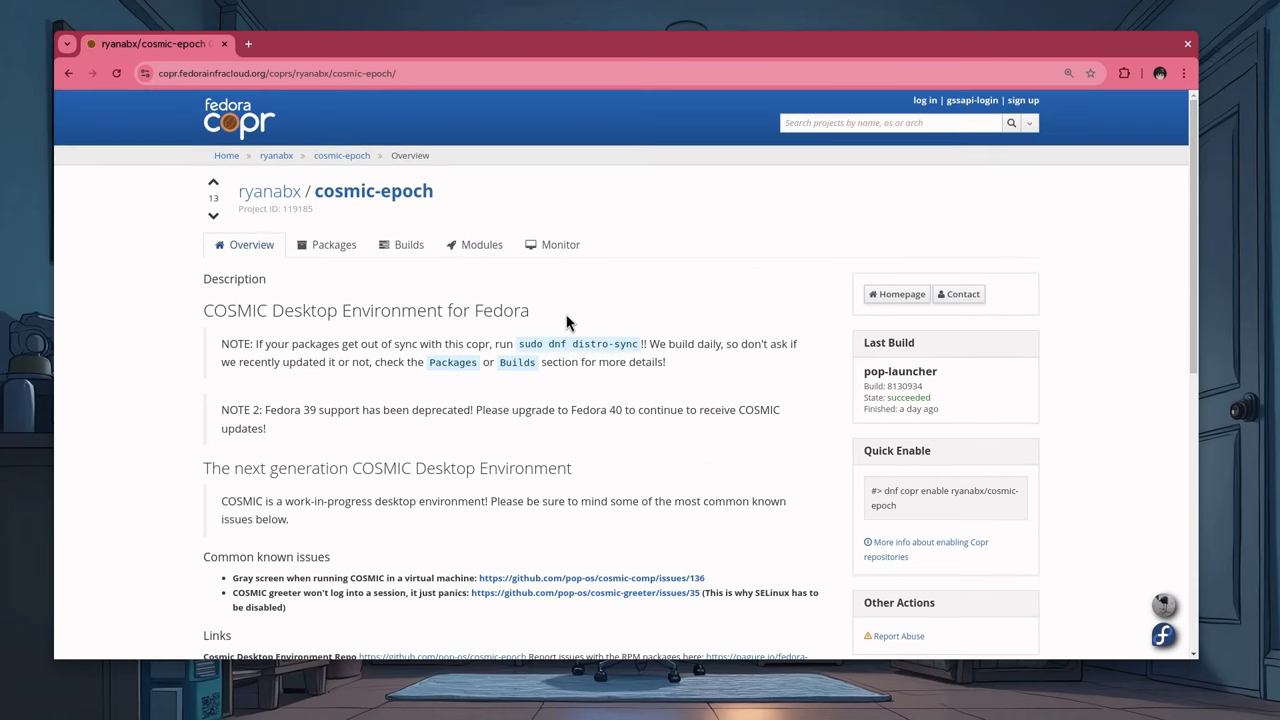
scroll(610, 430, "down", 4)
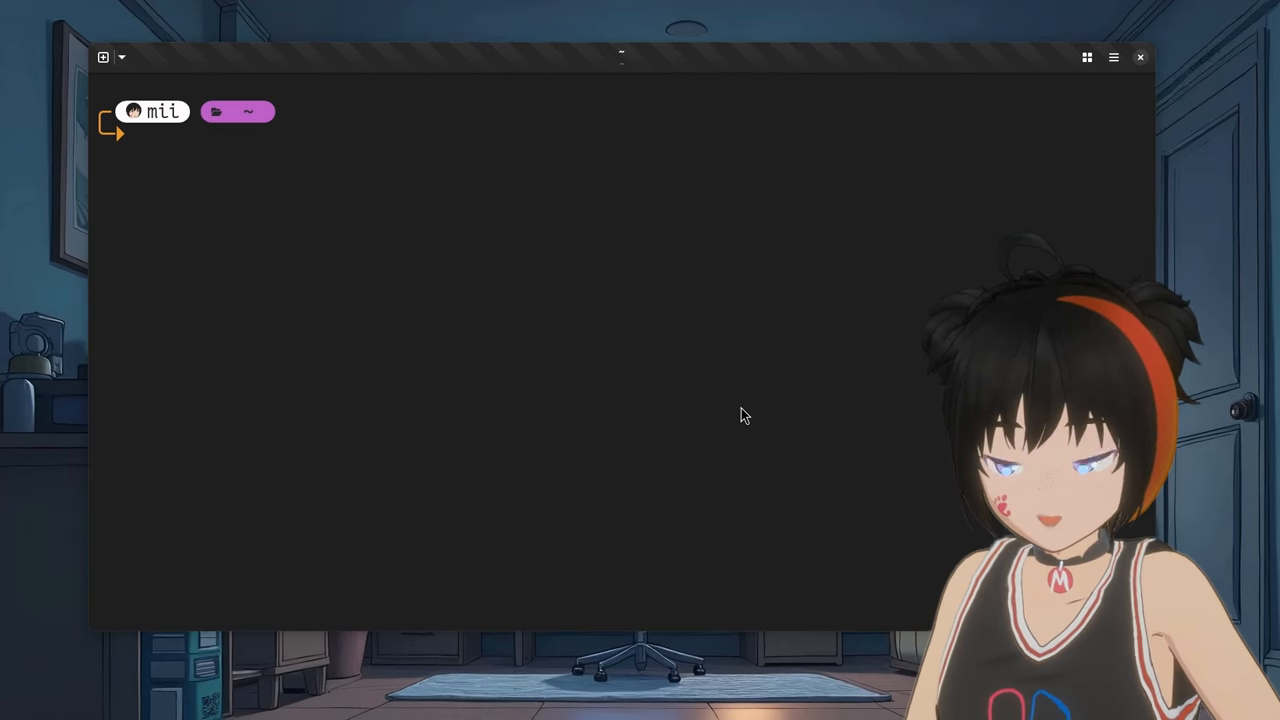
type("cd GNOME/")
- Enter GNOME/mutter and git pull the latest mutter changes
key("Return")
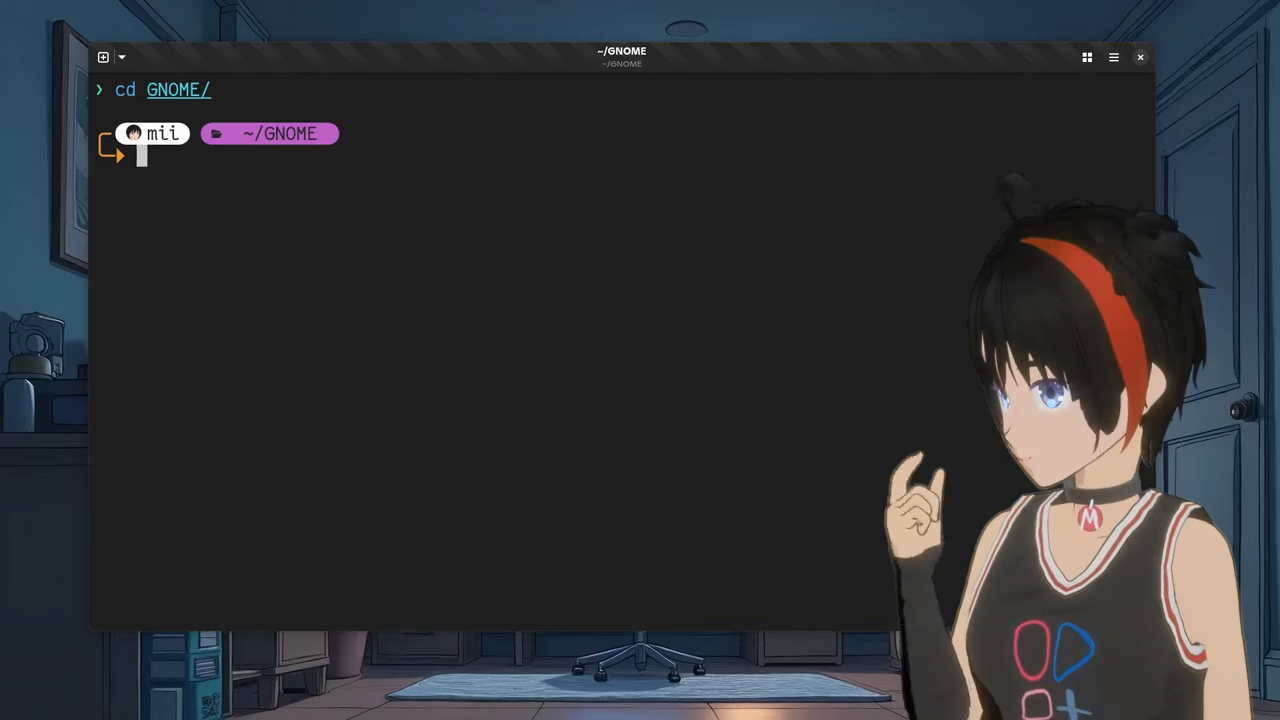
type("ls")
key("Return")
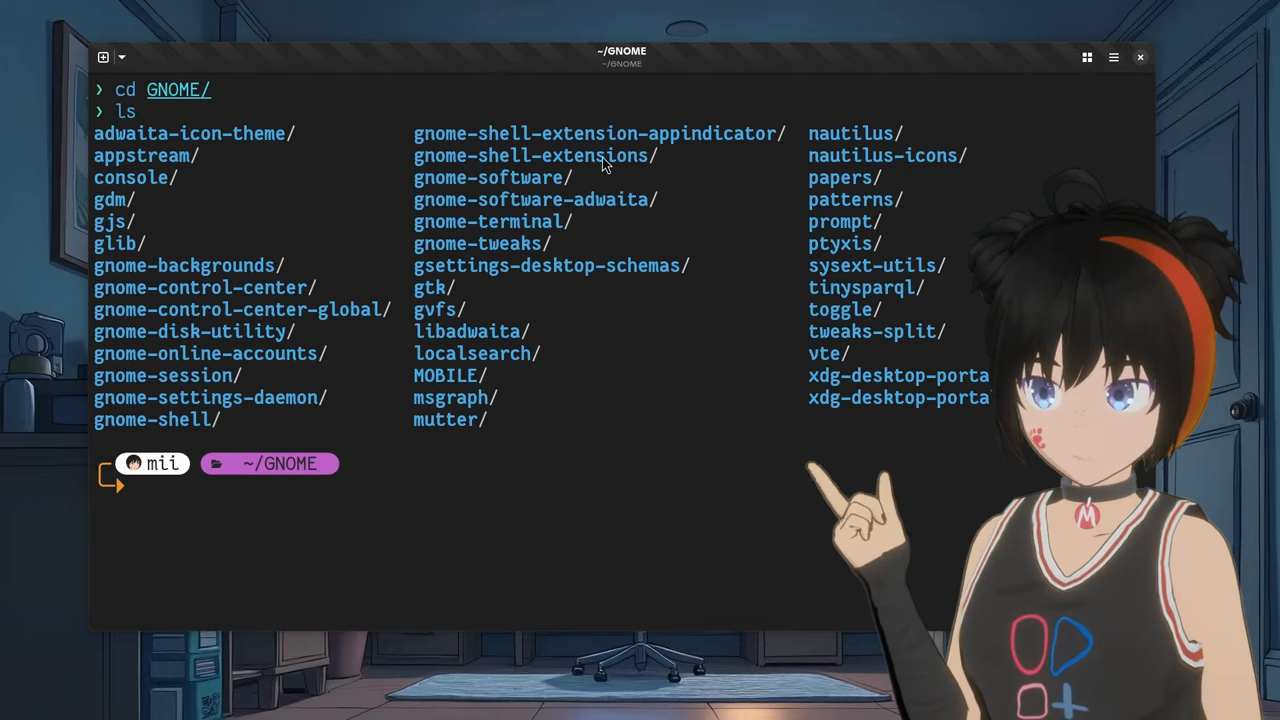
type("cd m")
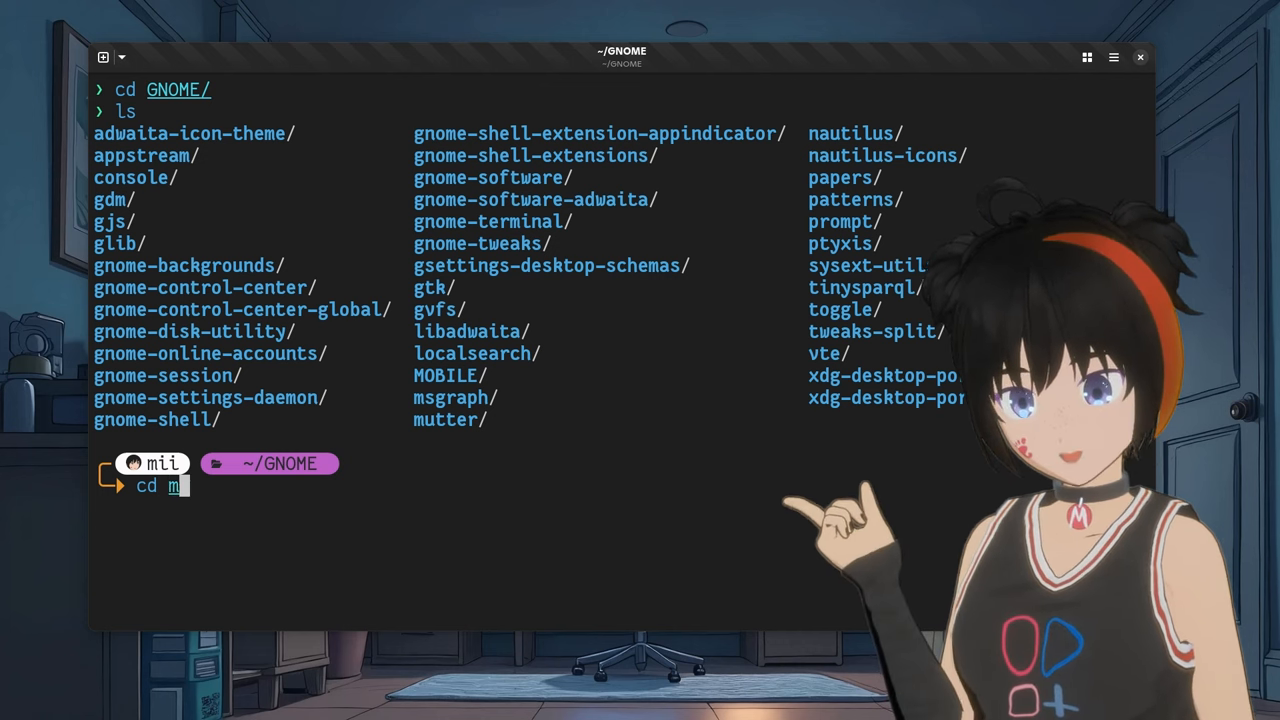
type("utter/")
key("Return")
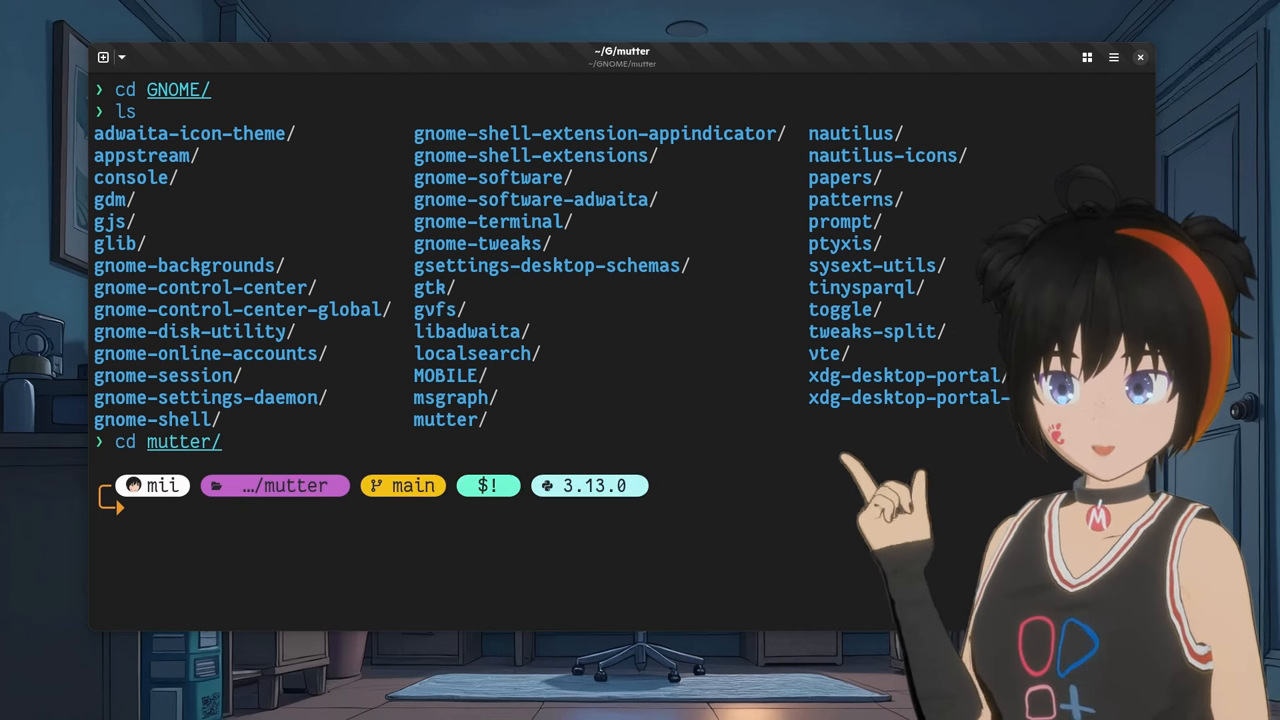
type("git pull")
key("Return")
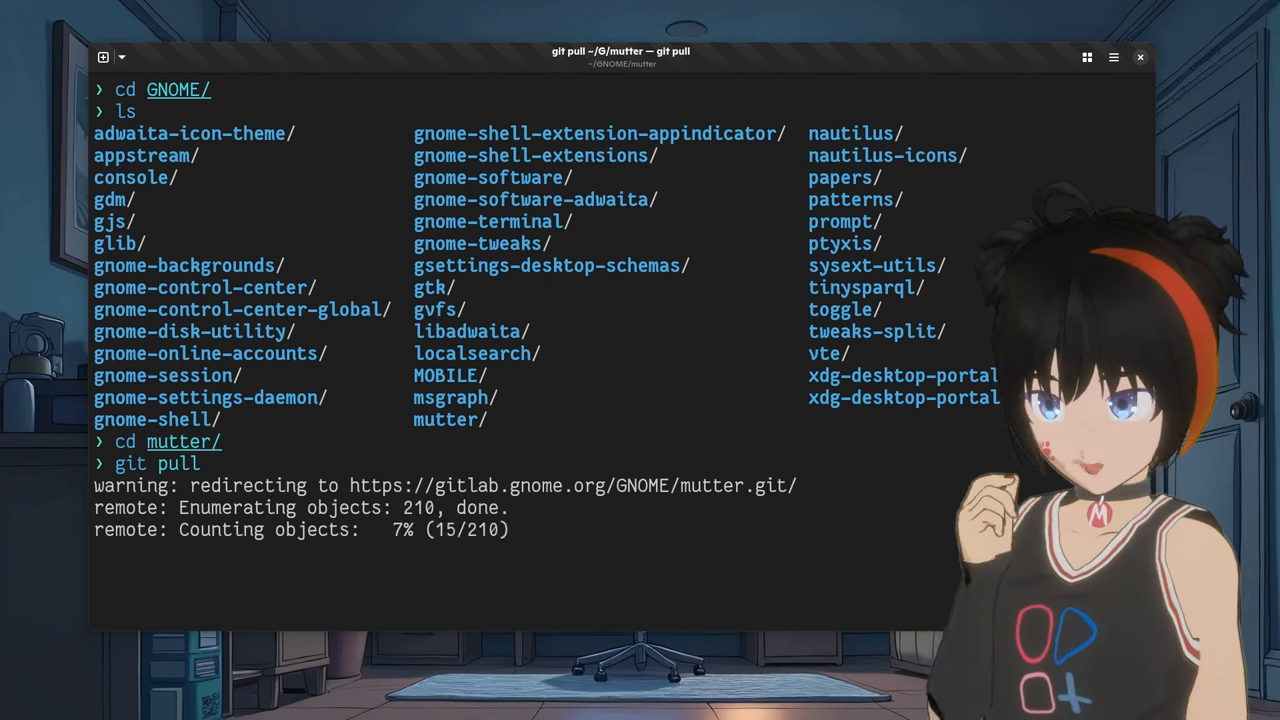
type("sudo ")
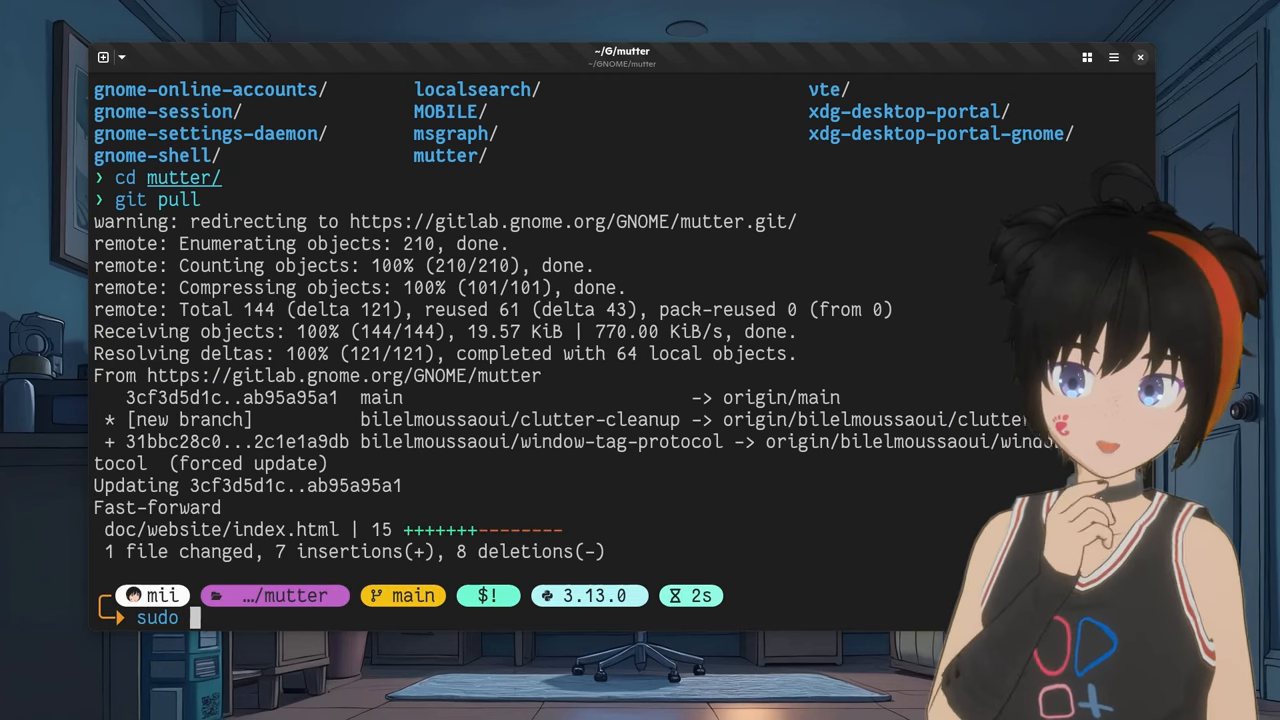
type("nin")
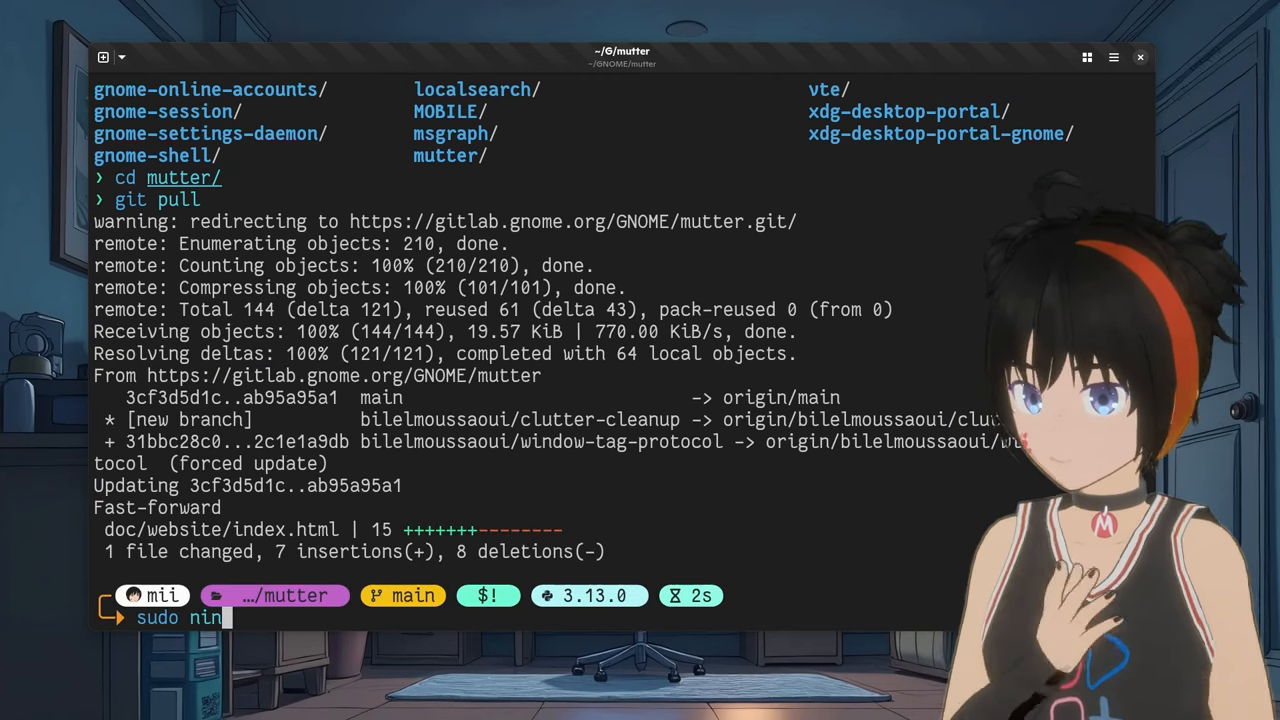
type("minj")
- Run the suggested 'sudo ninja install -C _build/' for mutter
key("Right")
key("Return")
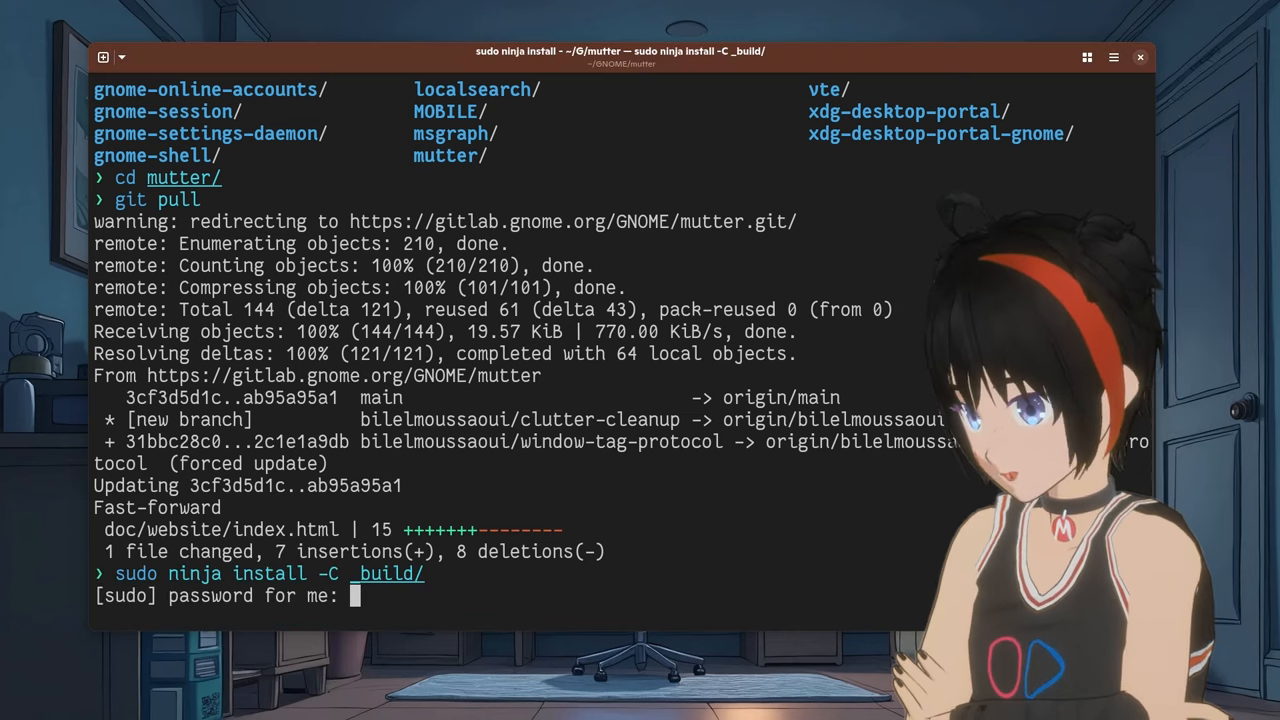
- Authorize the ninja install with the sudo password
key("Return")
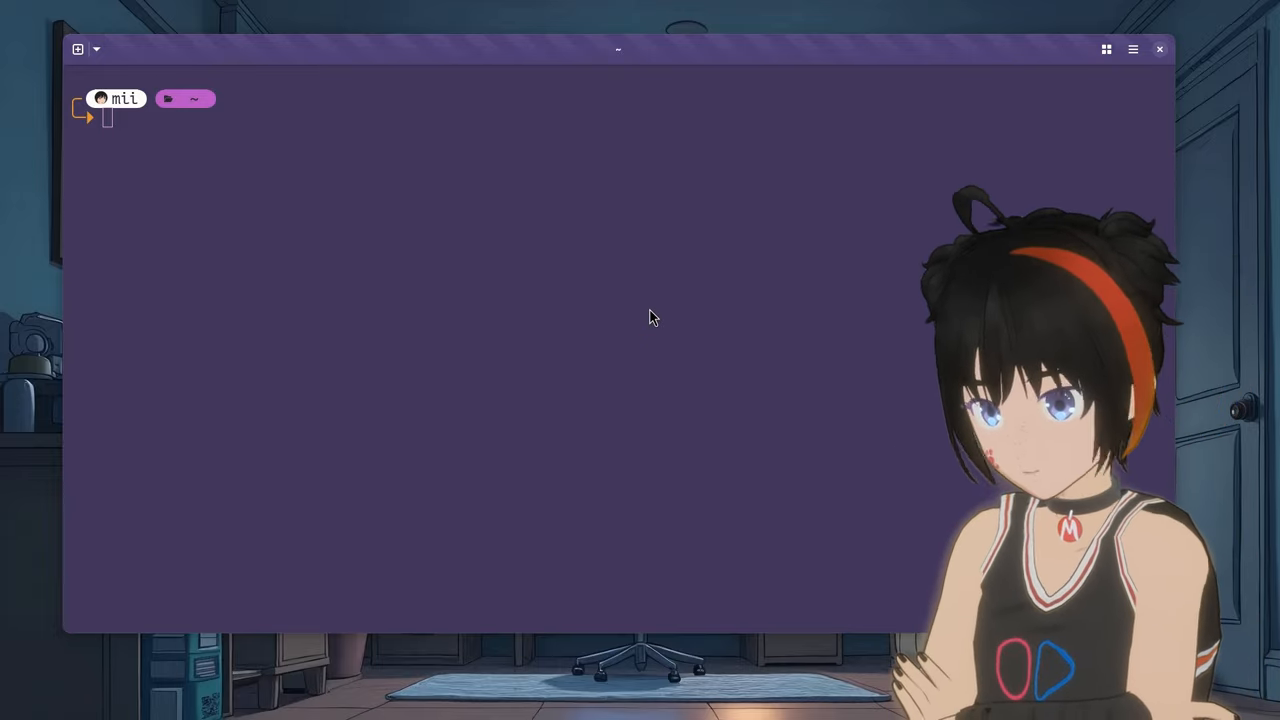
type("how ")
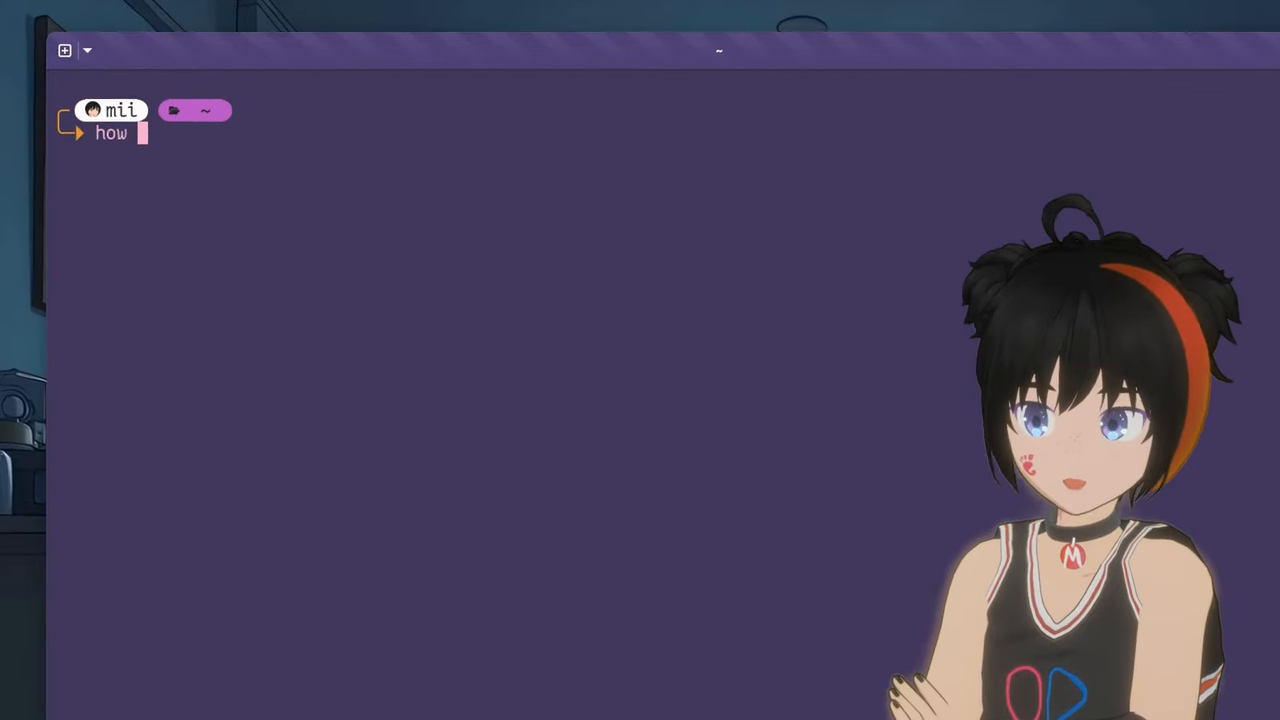
type("i can update ")
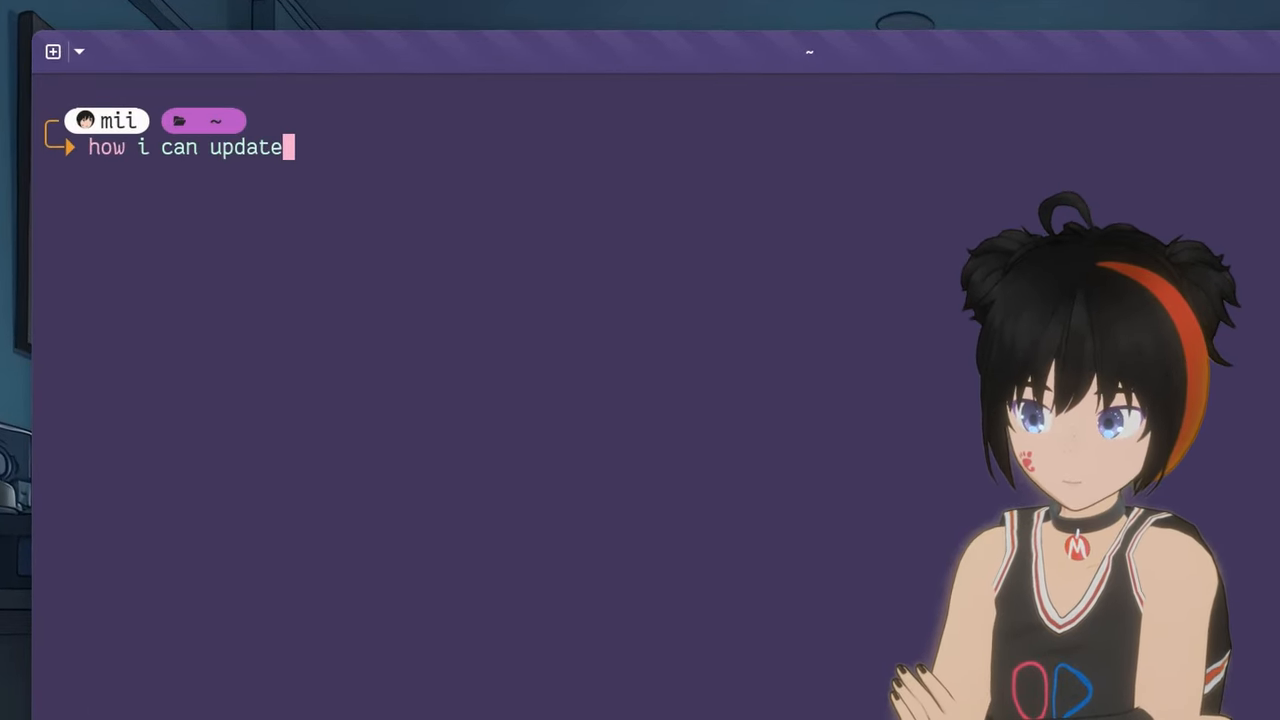
type("my Fedor")
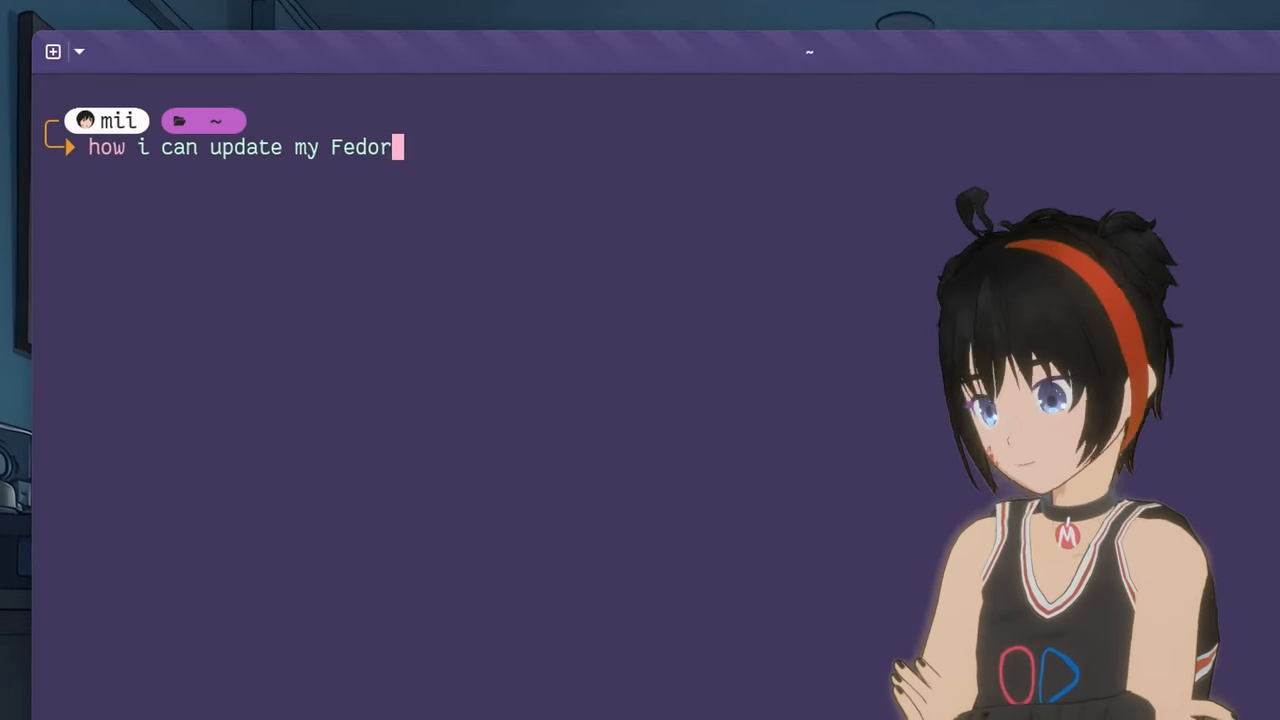
type("a from a ")
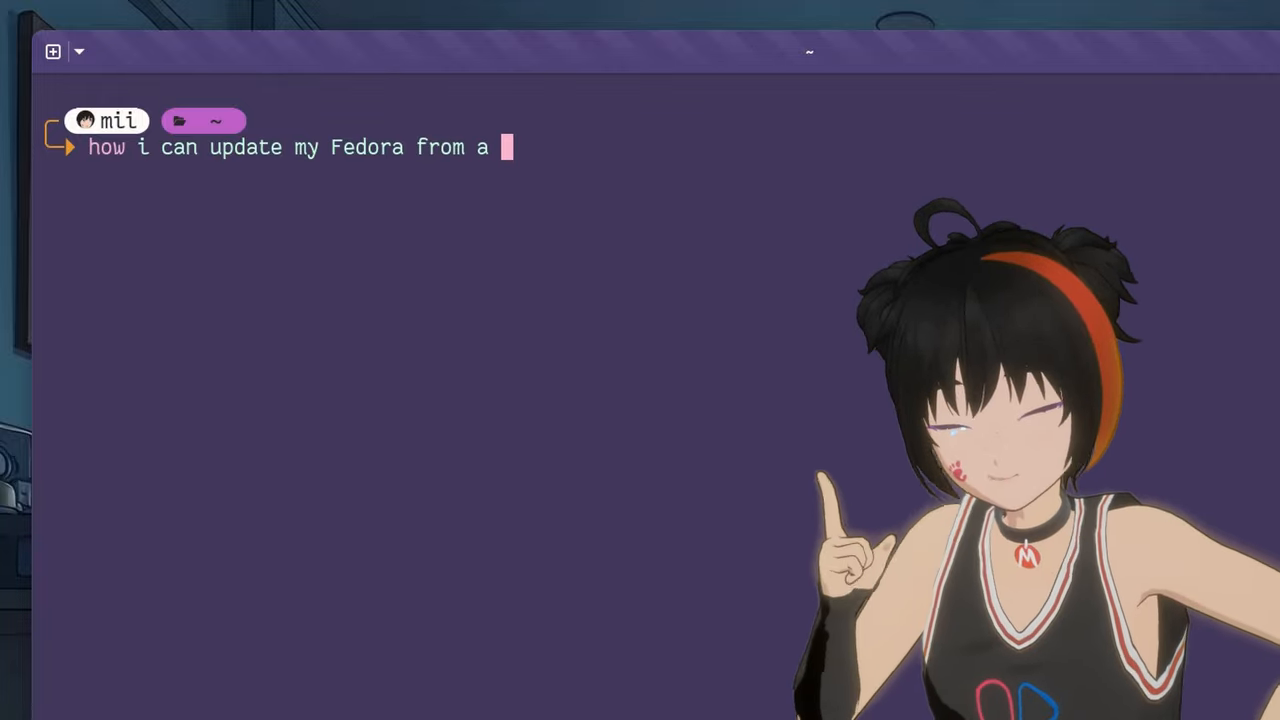
type("specific o")
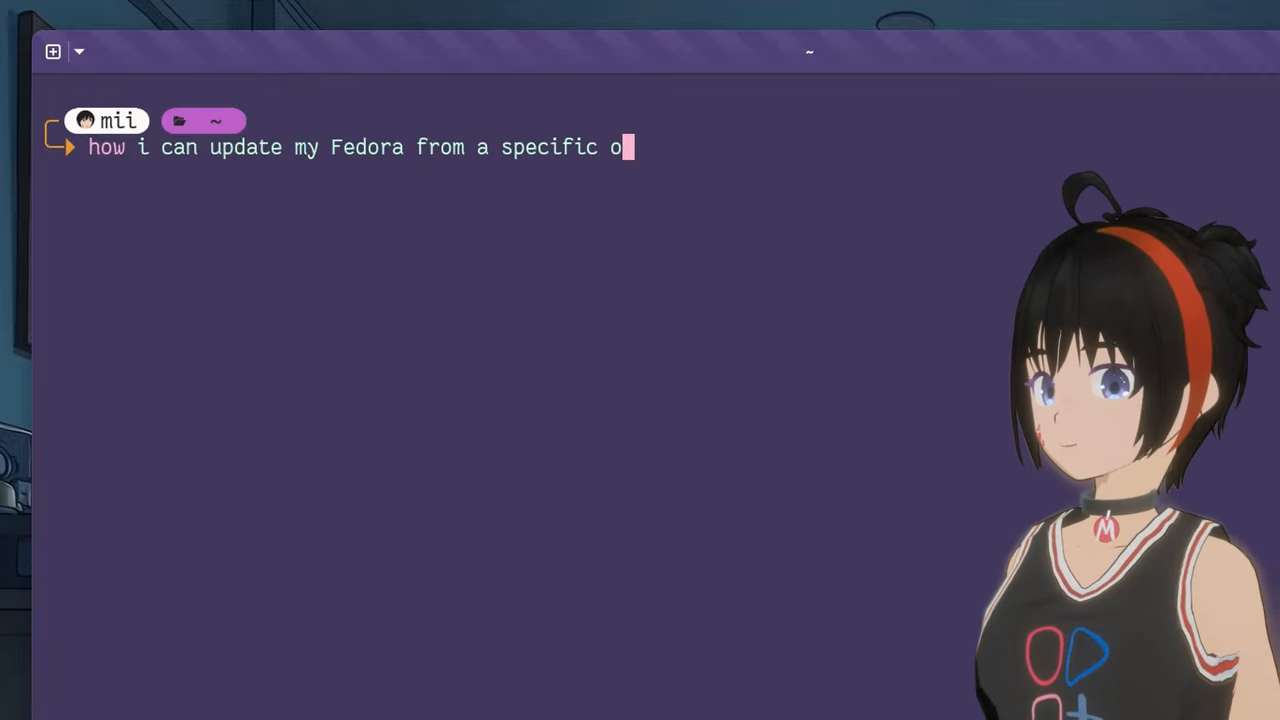
type("nly repo?")
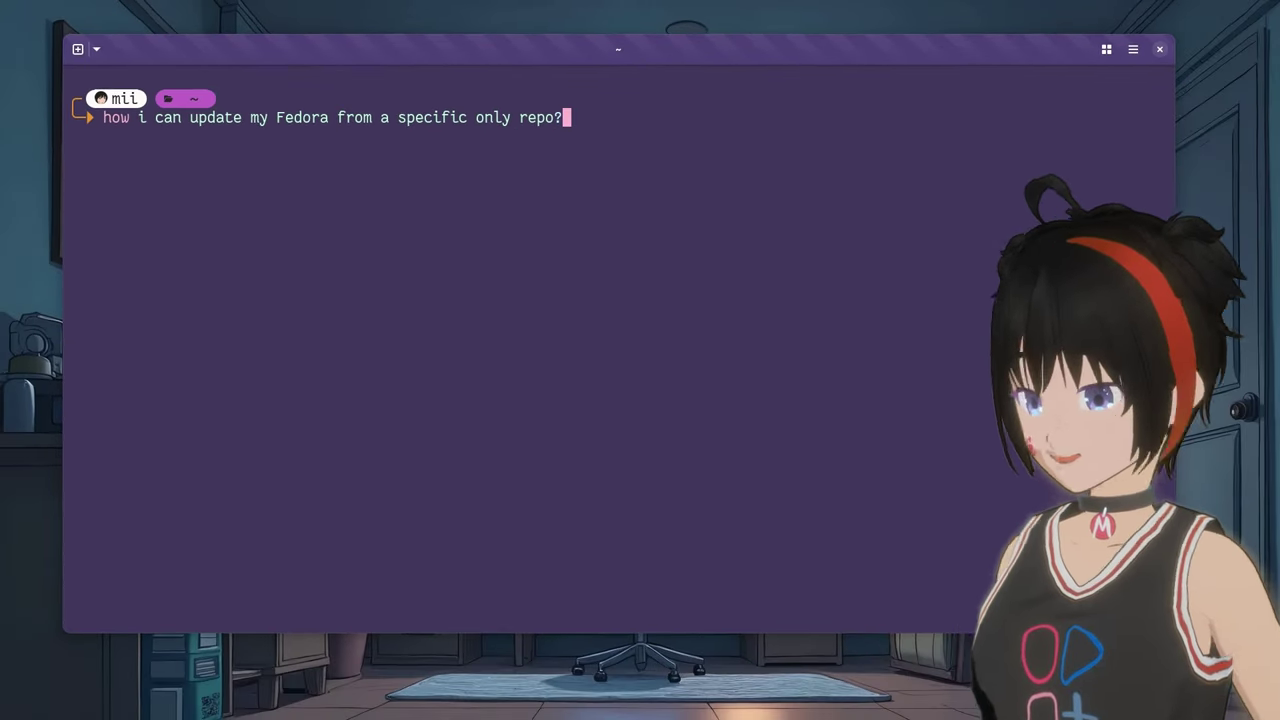
- Convert the question via Shell GPT into a dnf update limited to fedora-41 and run it with sudo
key("ctrl+l")
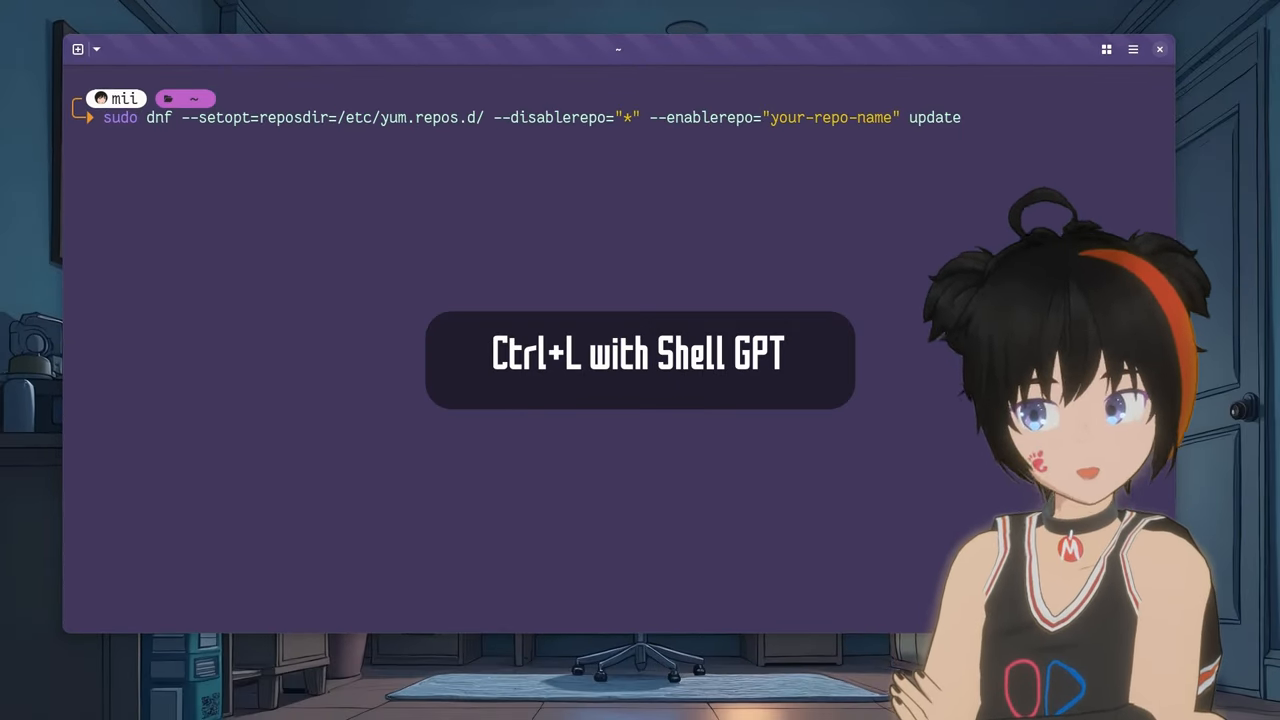
key("ctrl+Left")
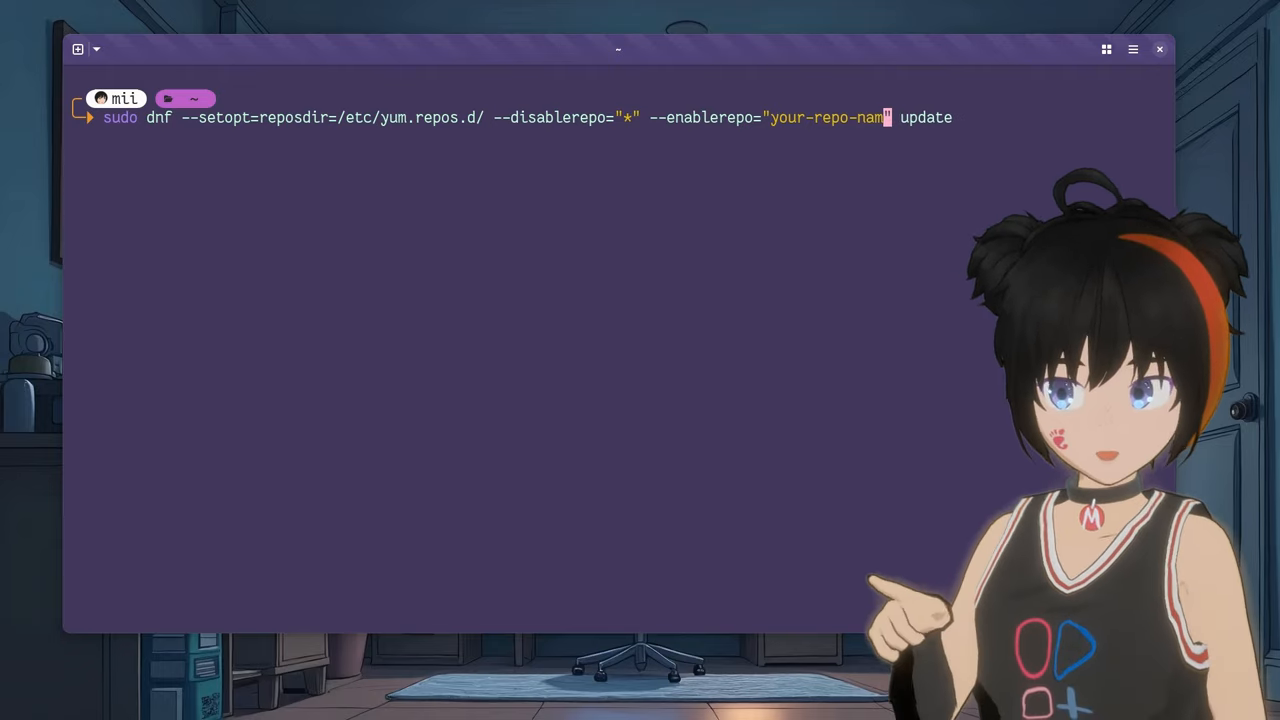
key("BackSpace")
key("BackSpace")
key("BackSpace")
key("BackSpace")
key("BackSpace")
key("BackSpace")
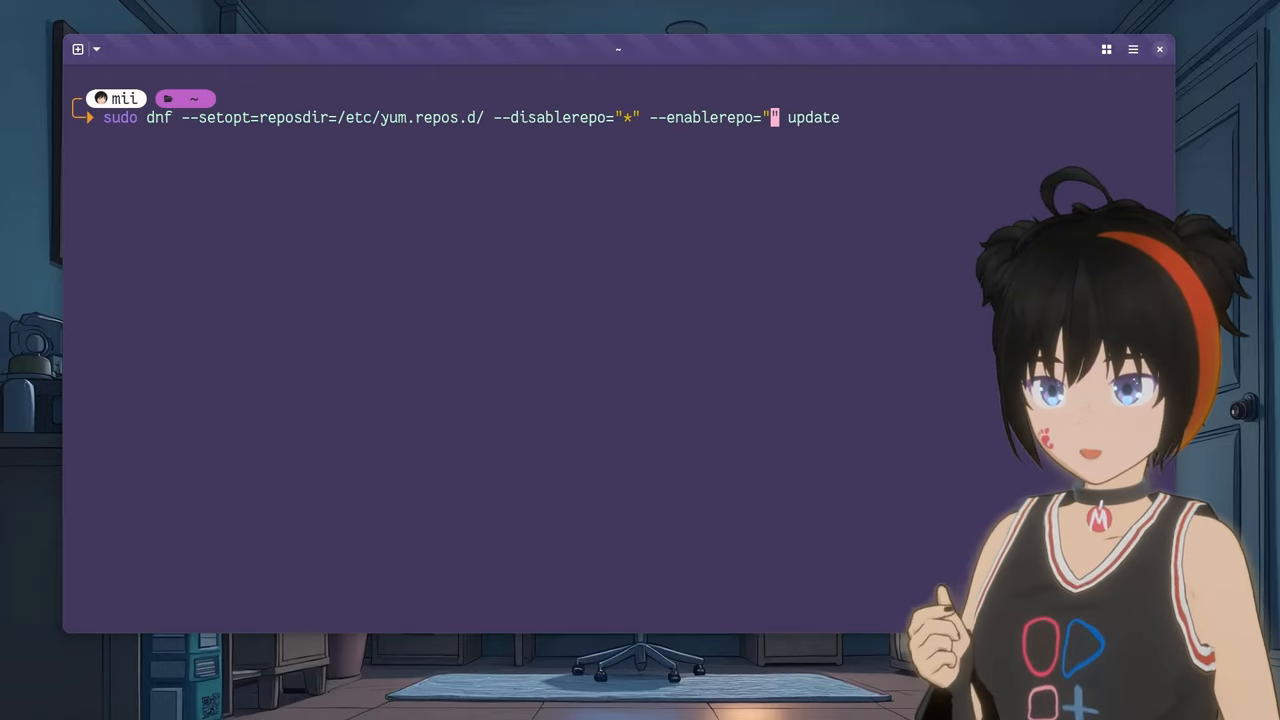
type("fedora-")
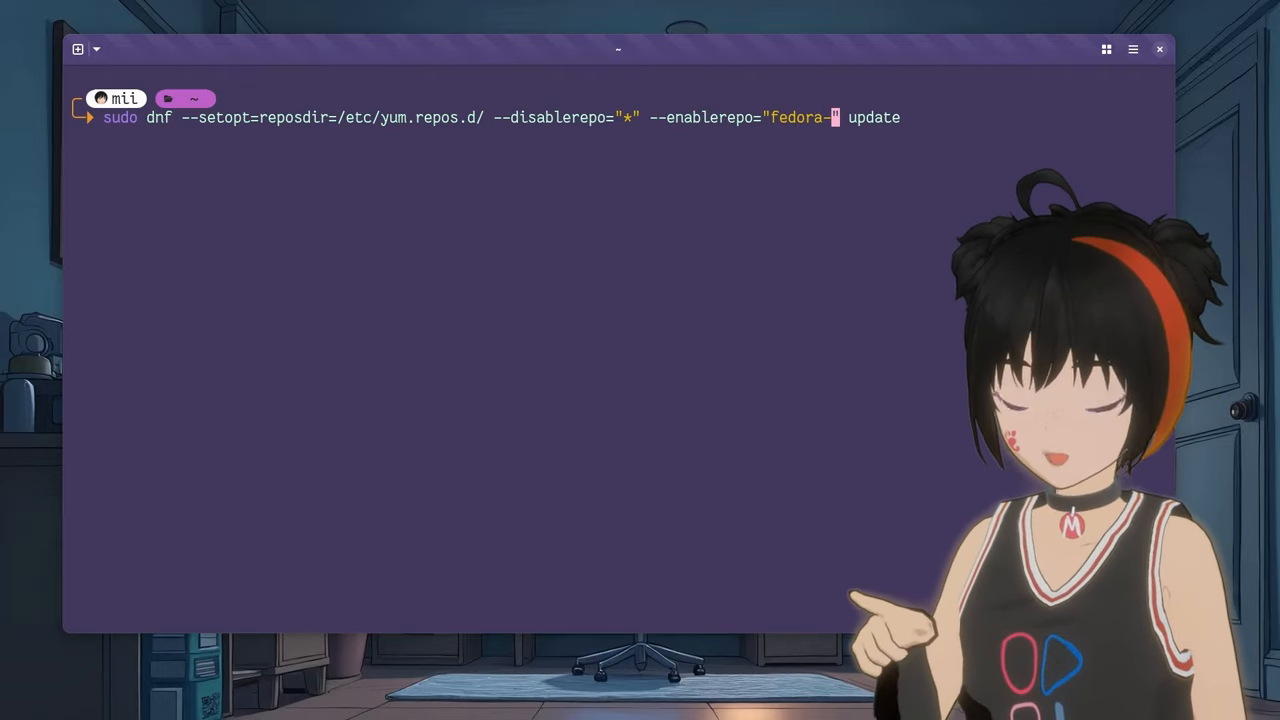
type("41")
key("Return")
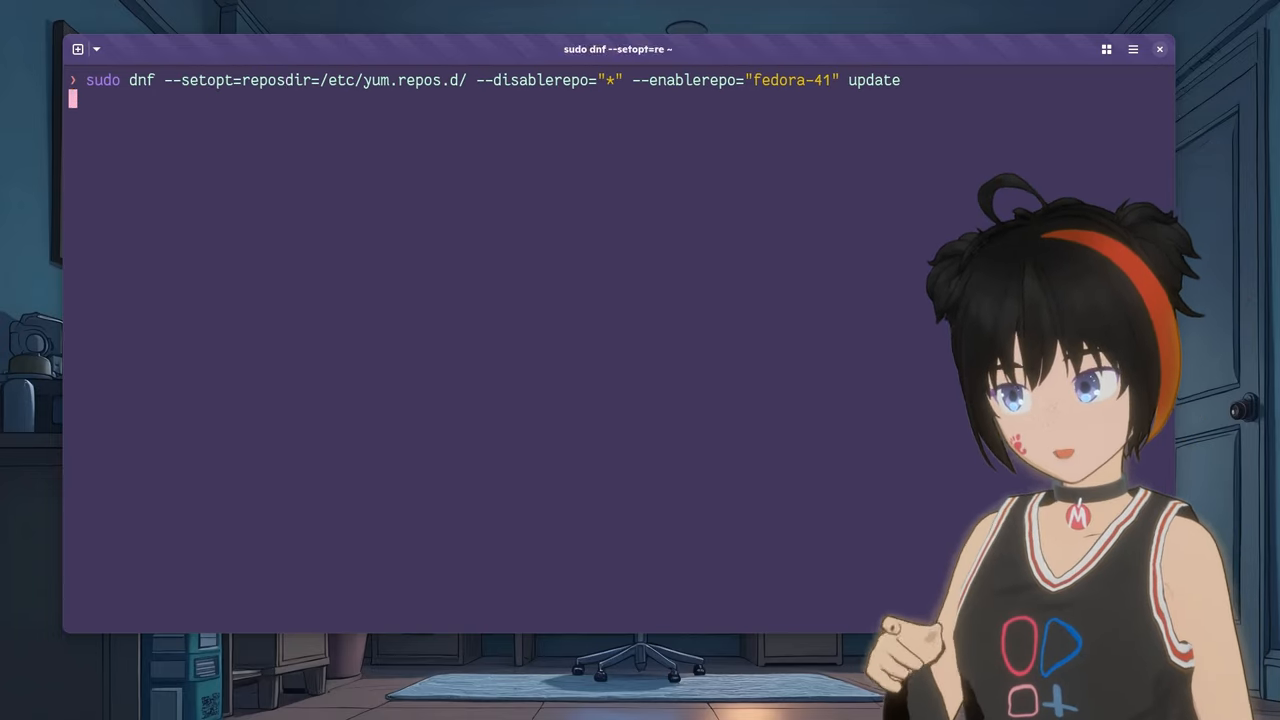
key("Return")
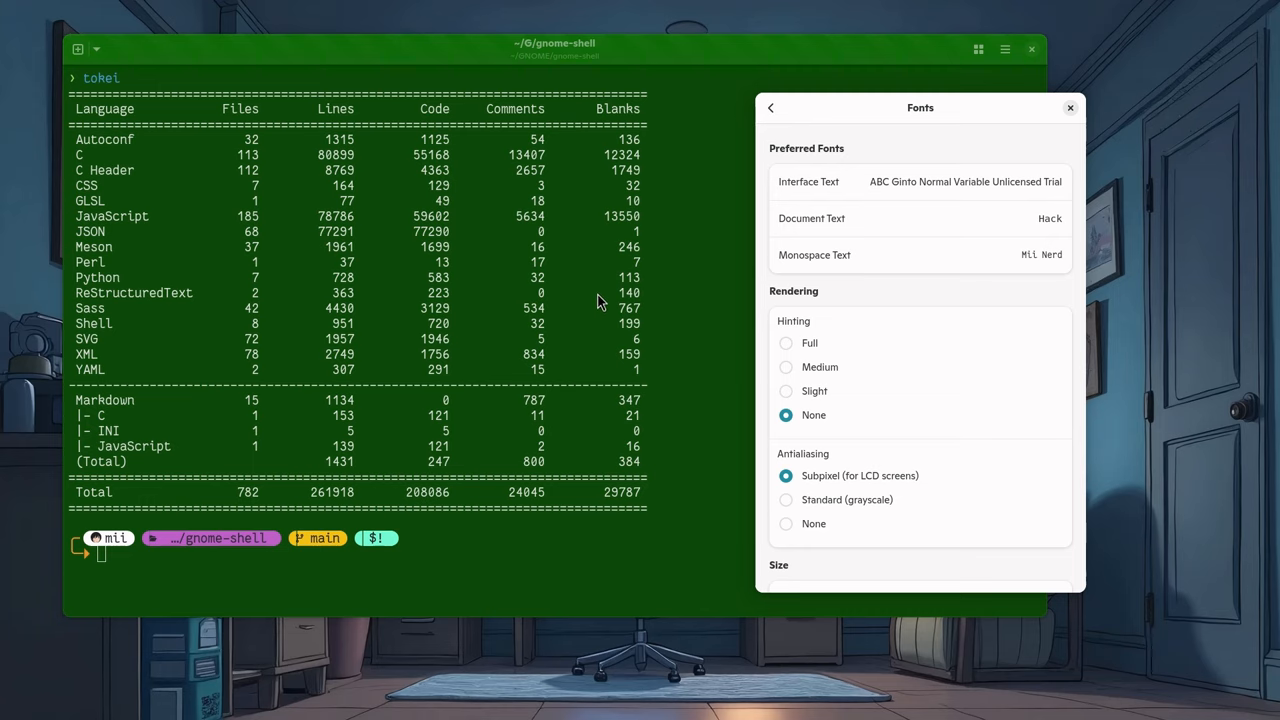
- Set Interface Text to ABC Ginto Plus Variable Unlicensed Trial Regular
left_click(992, 188)
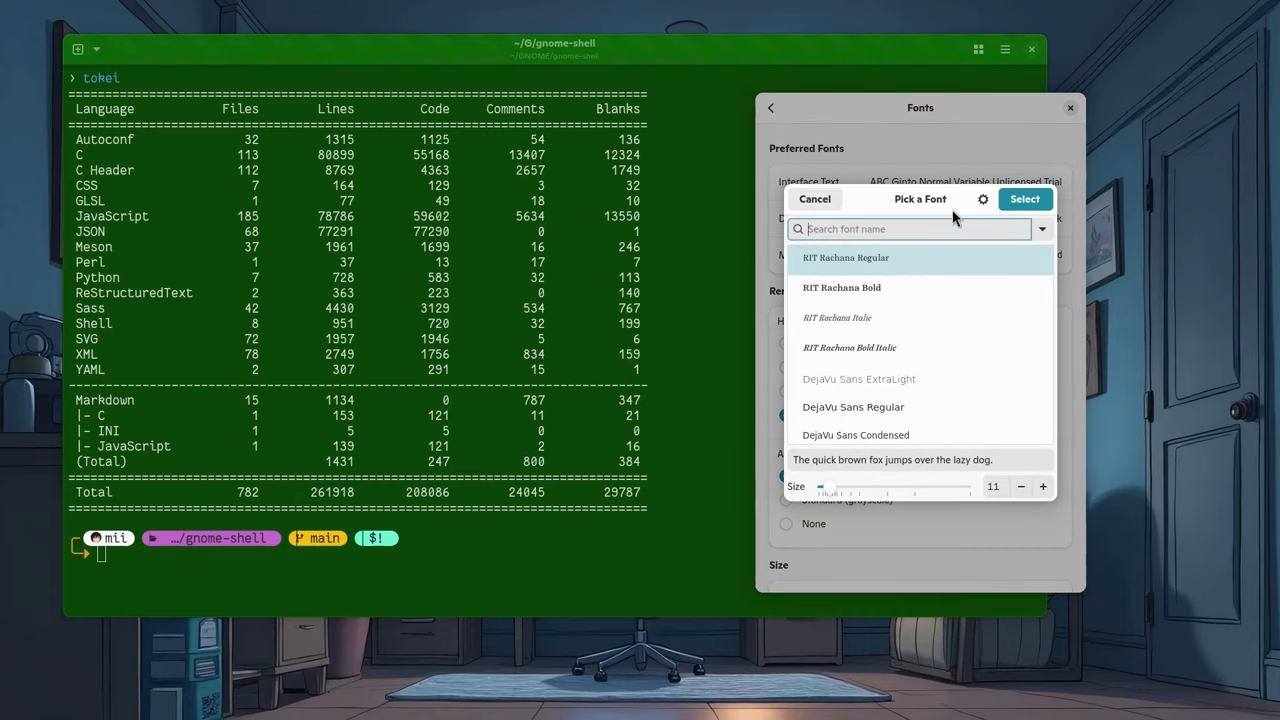
type("Ginto")
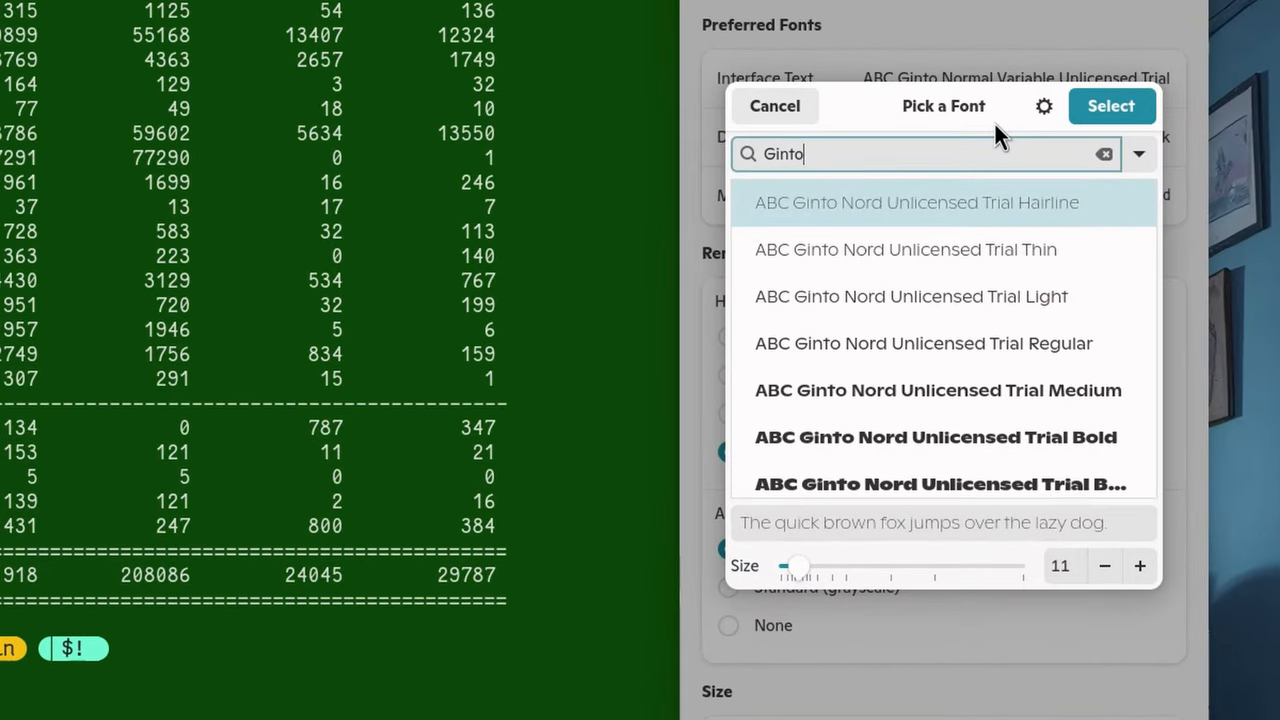
scroll(1080, 300, "down", 1)
scroll(1044, 280, "down", 1)
scroll(900, 350, "down", 1)
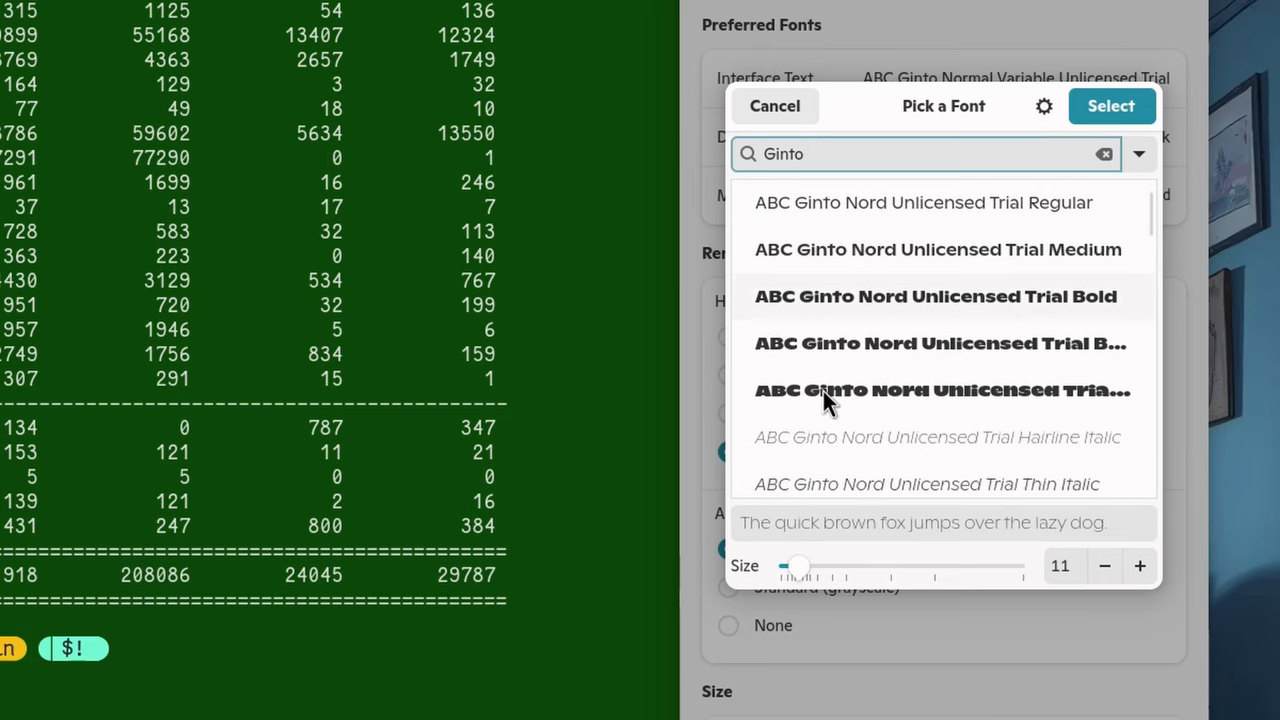
scroll(886, 335, "down", 1)
scroll(900, 240, "down", 1)
scroll(912, 246, "down", 1)
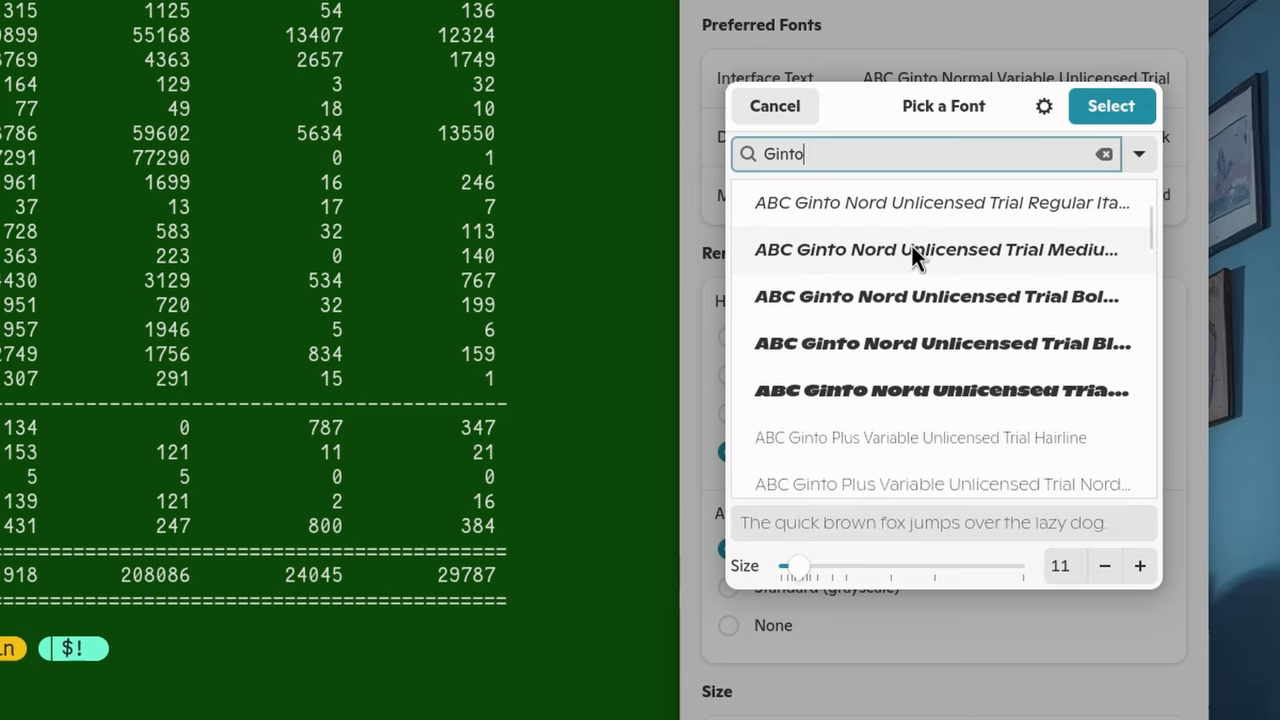
scroll(953, 268, "down", 1)
scroll(953, 268, "down", 1)
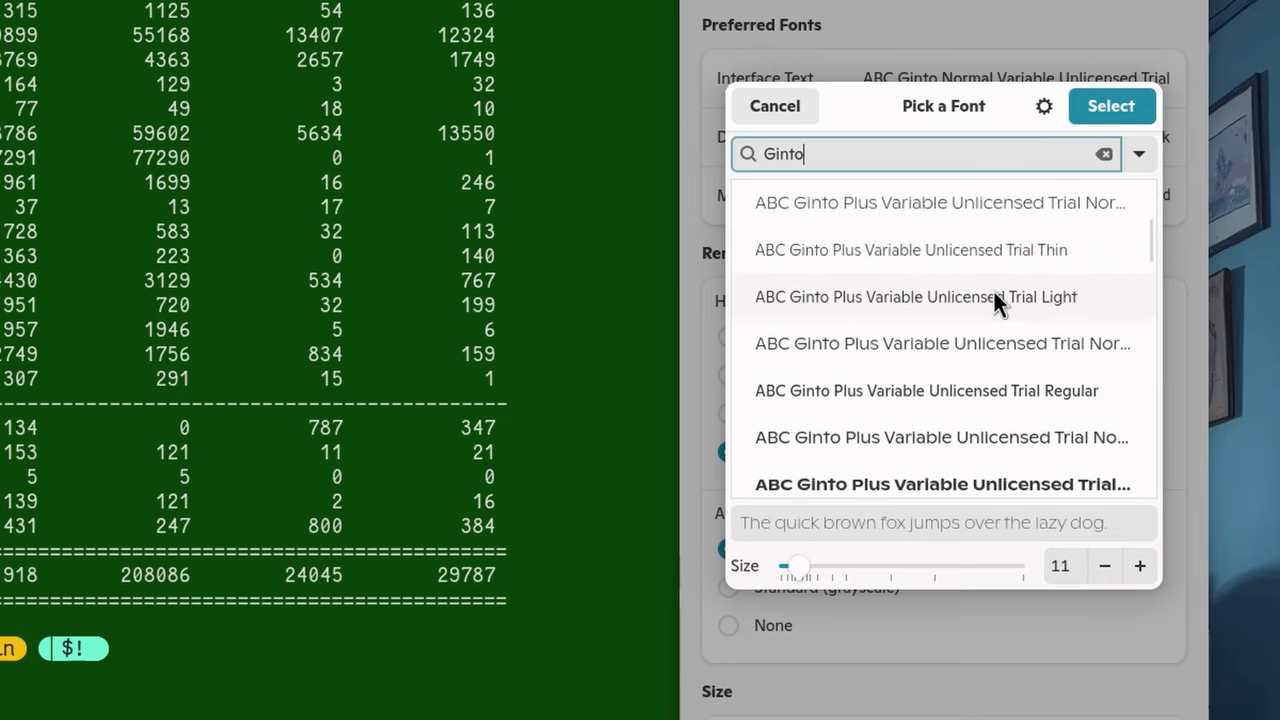
left_click(1044, 399)
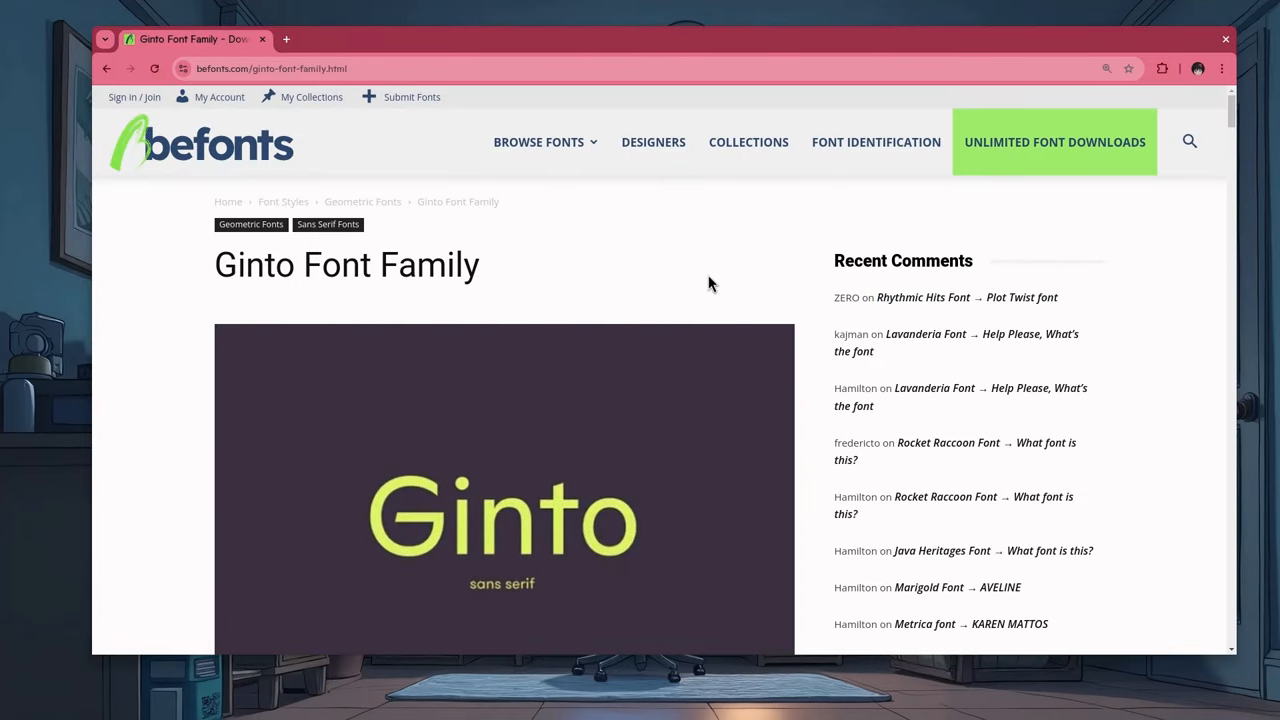
scroll(708, 283, "down", 2)
scroll(708, 283, "down", 3)
scroll(708, 283, "down", 5)
scroll(708, 283, "down", 2)
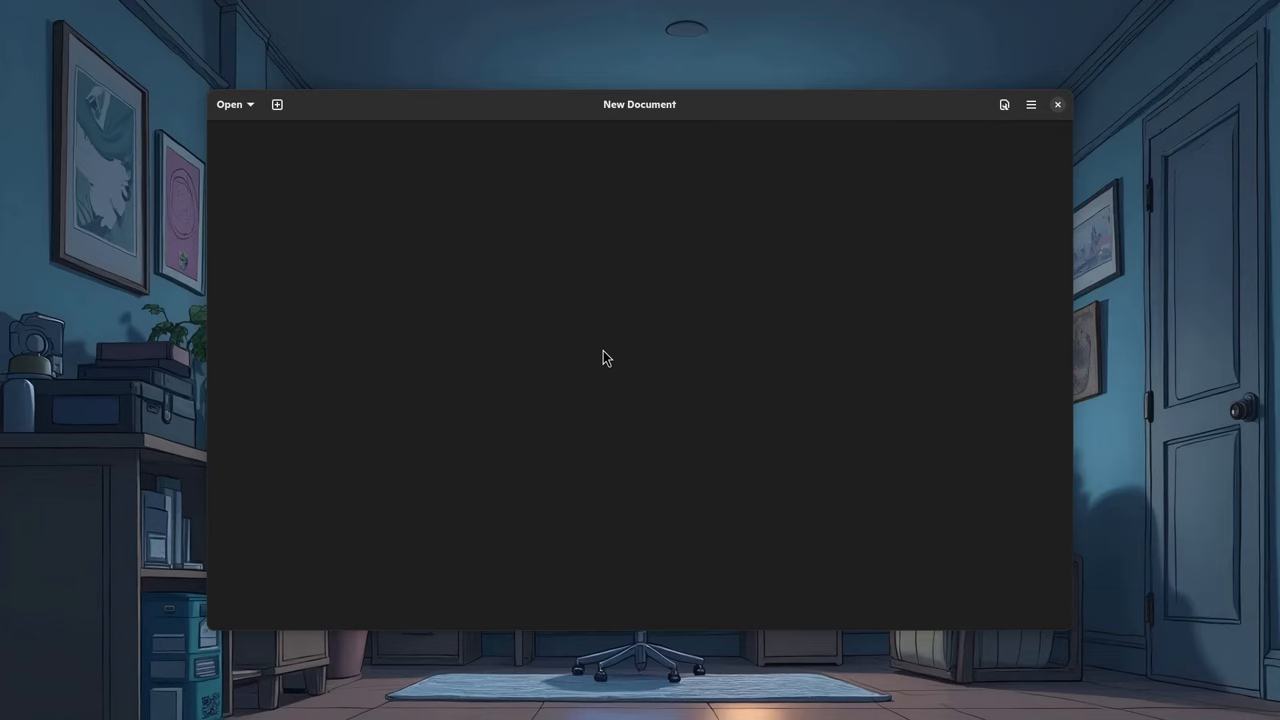
- Insert a row of laughing and smiling emojis into the document via the Ctrl+. picker
key("ctrl+period")
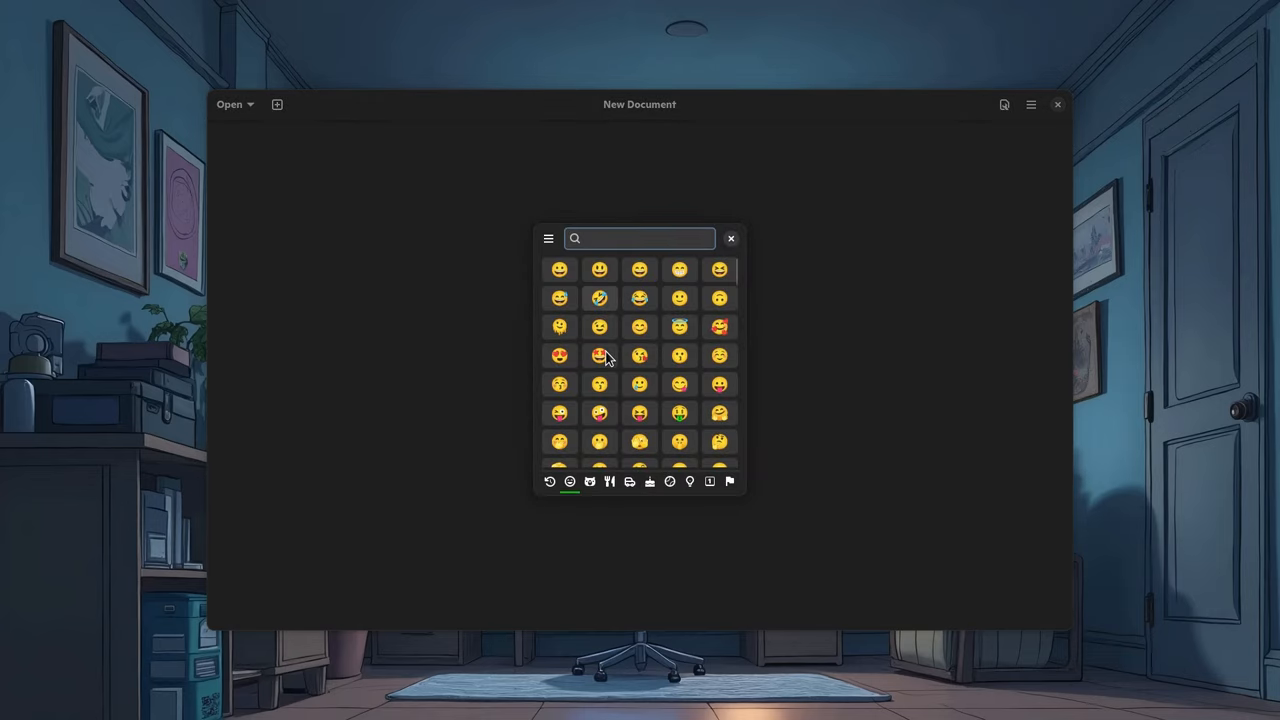
left_click(599, 298)
left_click(639, 298)
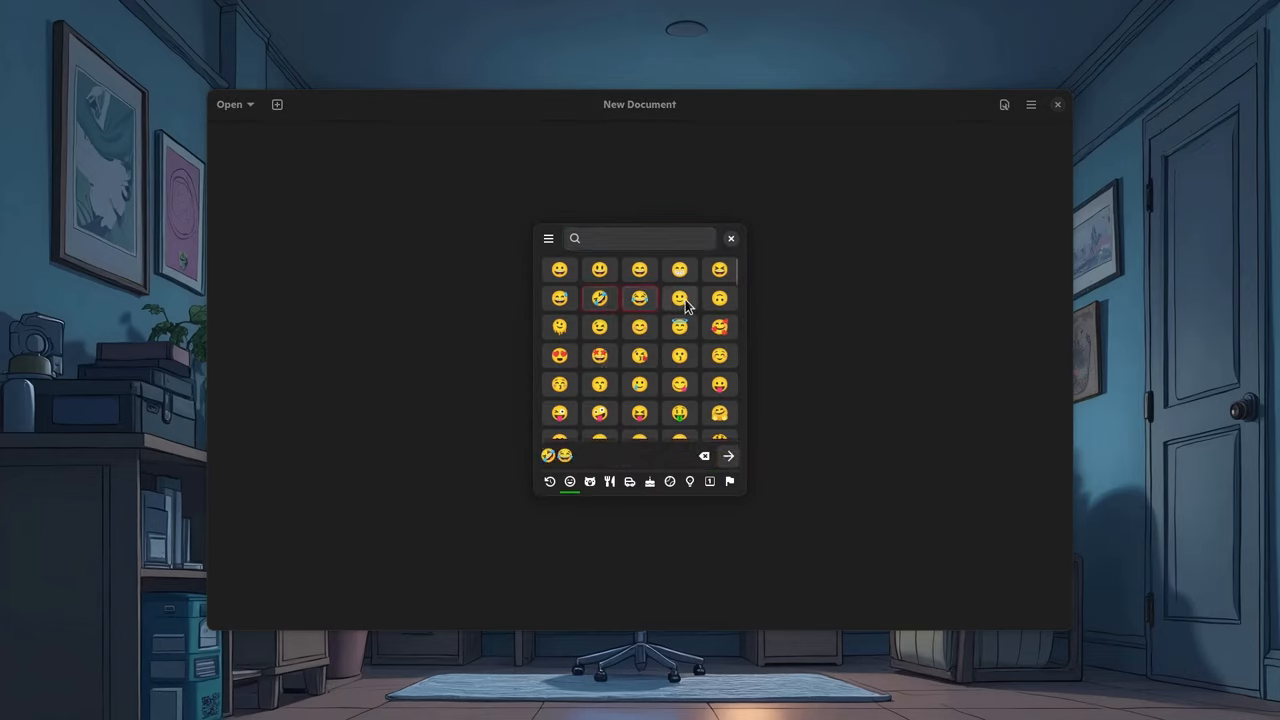
left_click(679, 298)
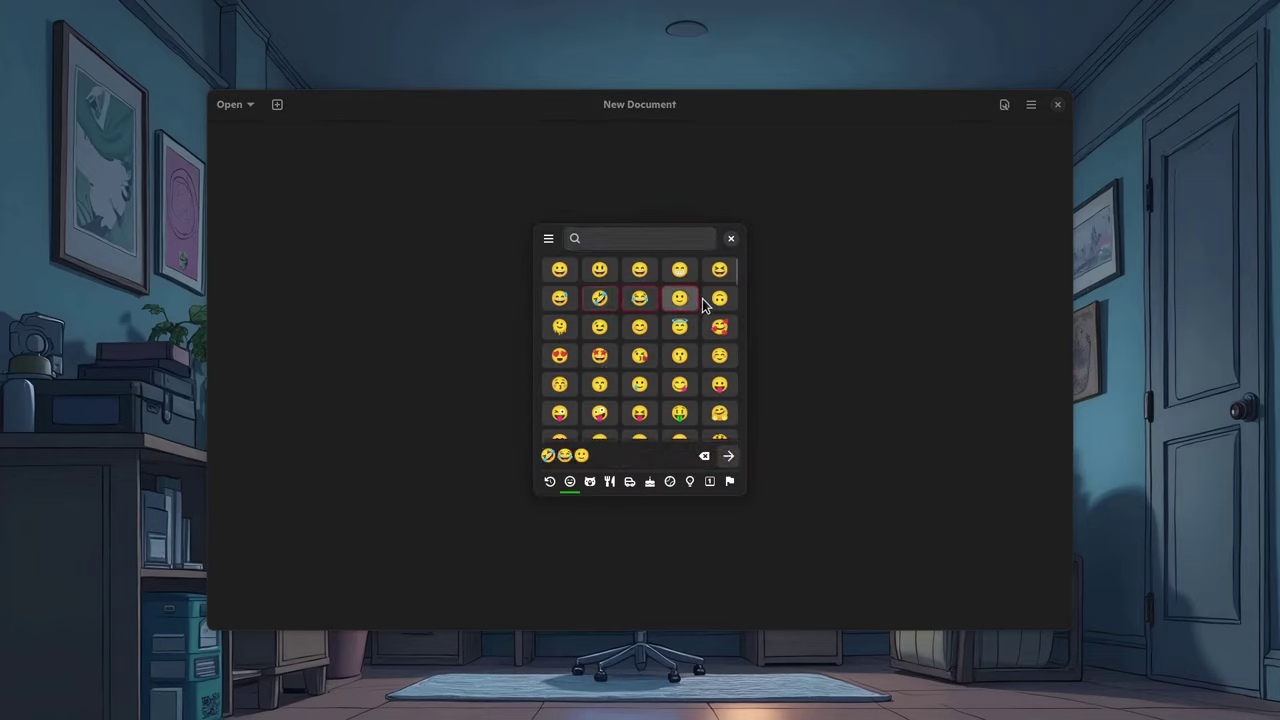
left_click(729, 456)
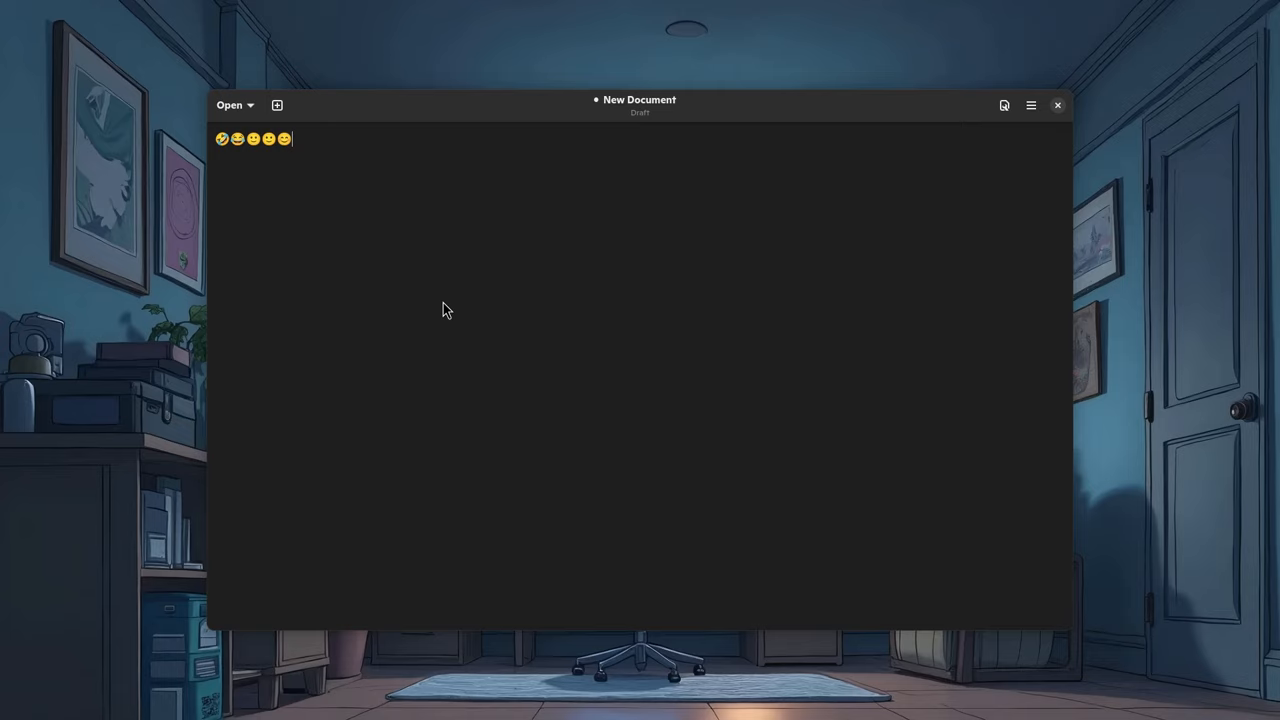
- Show the Activities overview and open the top-right system menu
key("super")
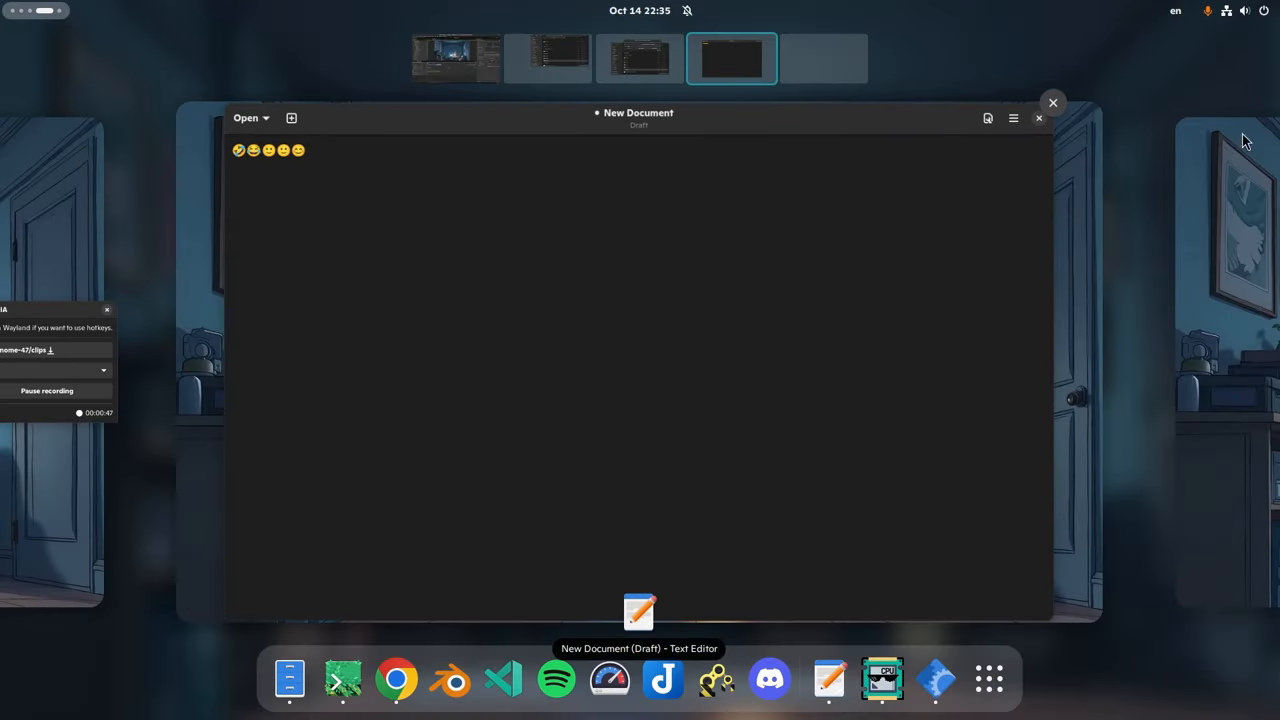
left_click(1244, 12)
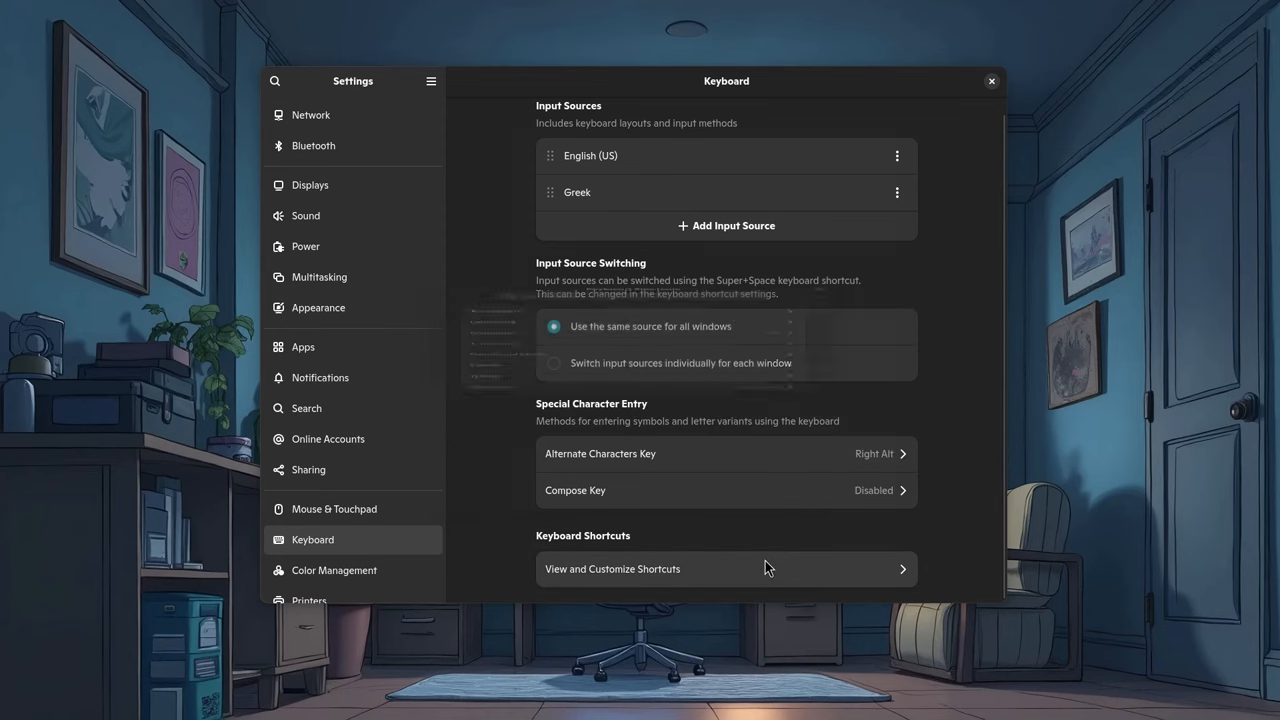
- View the full keyboard shortcut list and the Navigation shortcuts
left_click(765, 568)
left_click(719, 304)
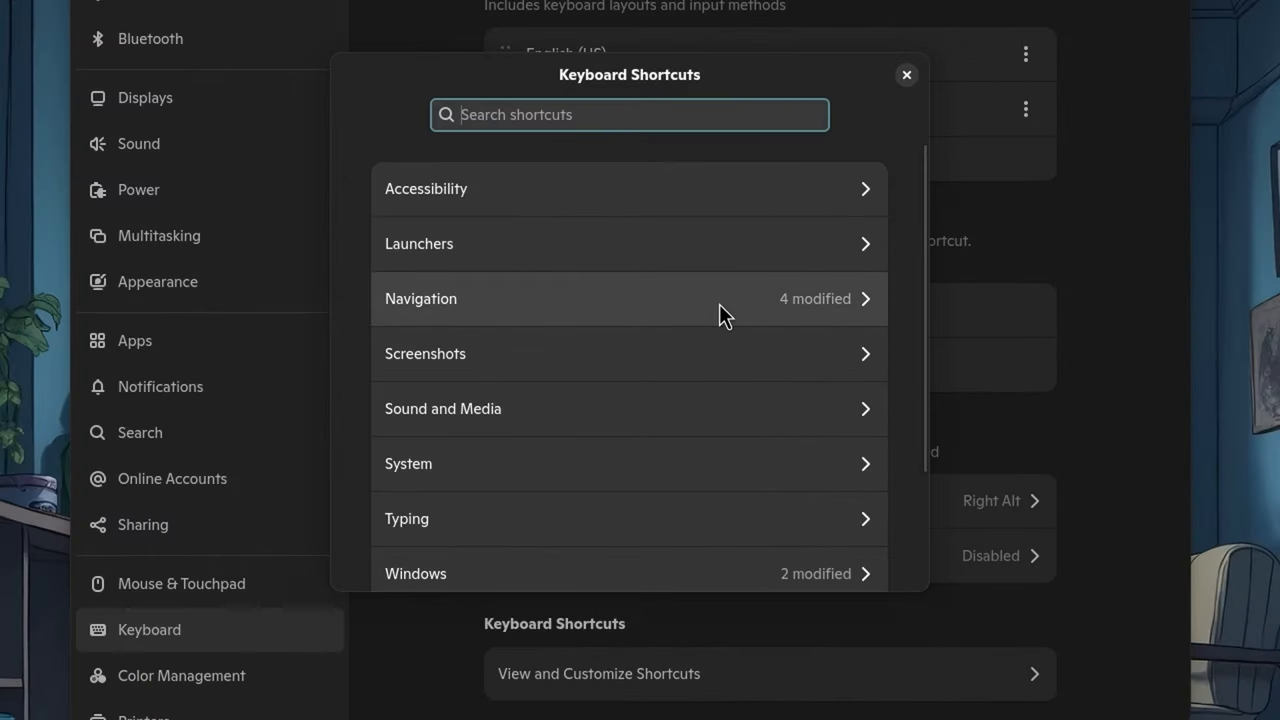
scroll(719, 305, "down", 3)
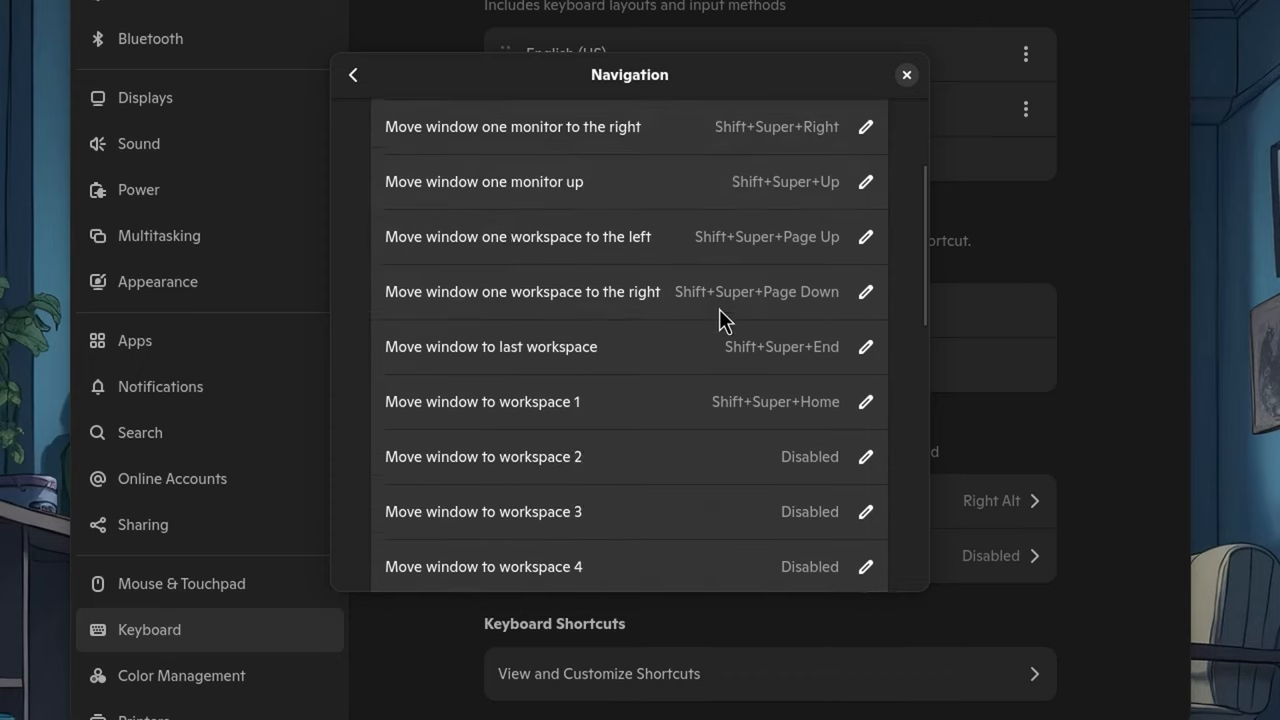
scroll(719, 309, "down", 2)
scroll(719, 309, "down", 1)
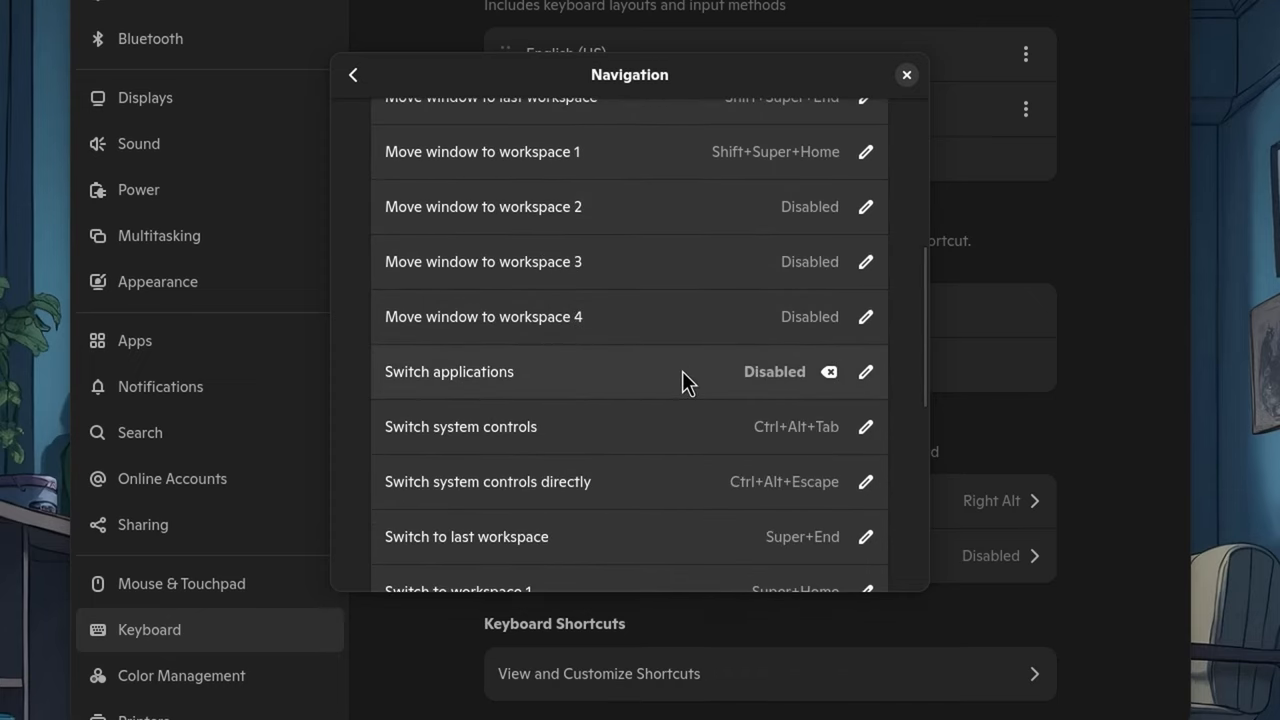
scroll(682, 378, "down", 3)
scroll(682, 378, "down", 3)
scroll(682, 378, "down", 1)
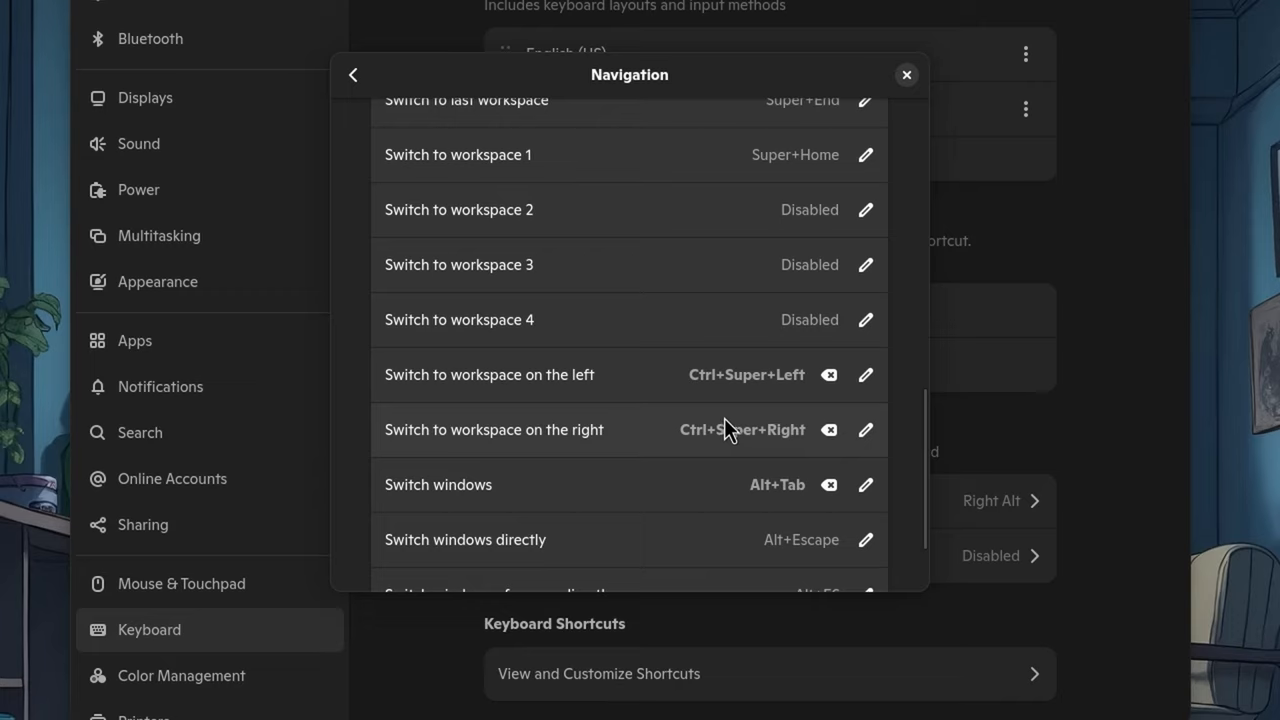
key("Escape")
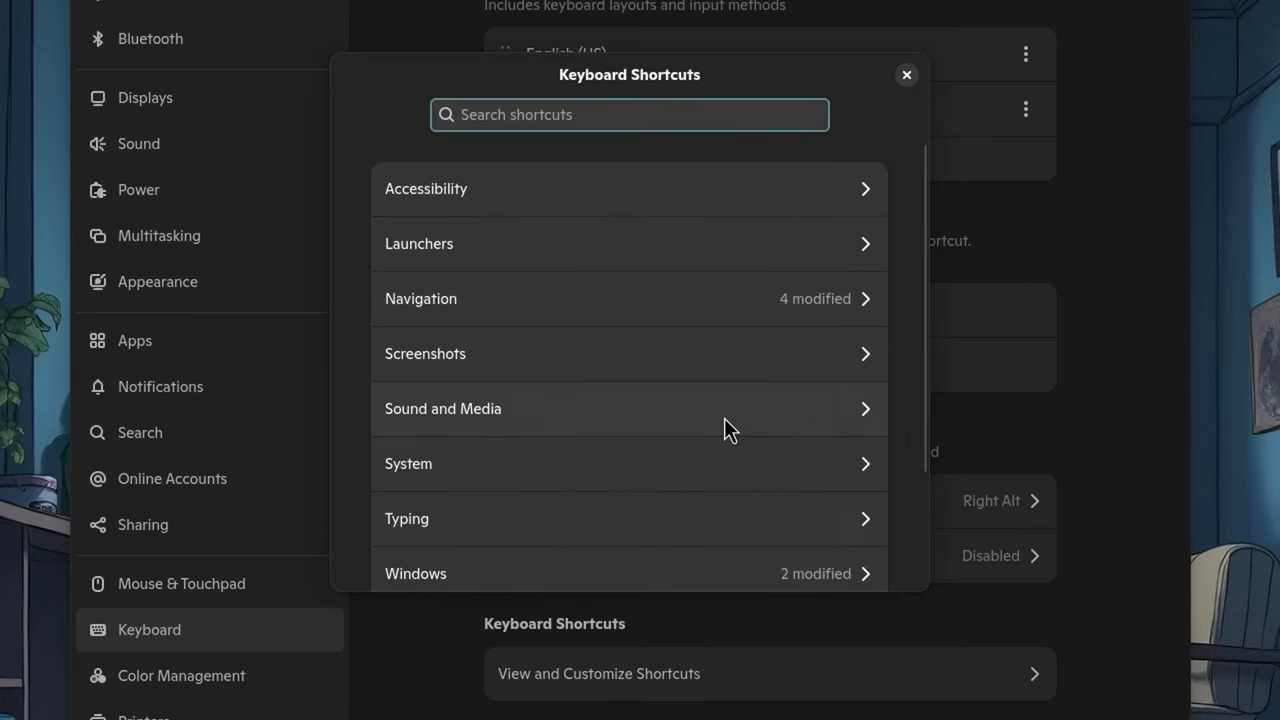
scroll(724, 418, "down", 2)
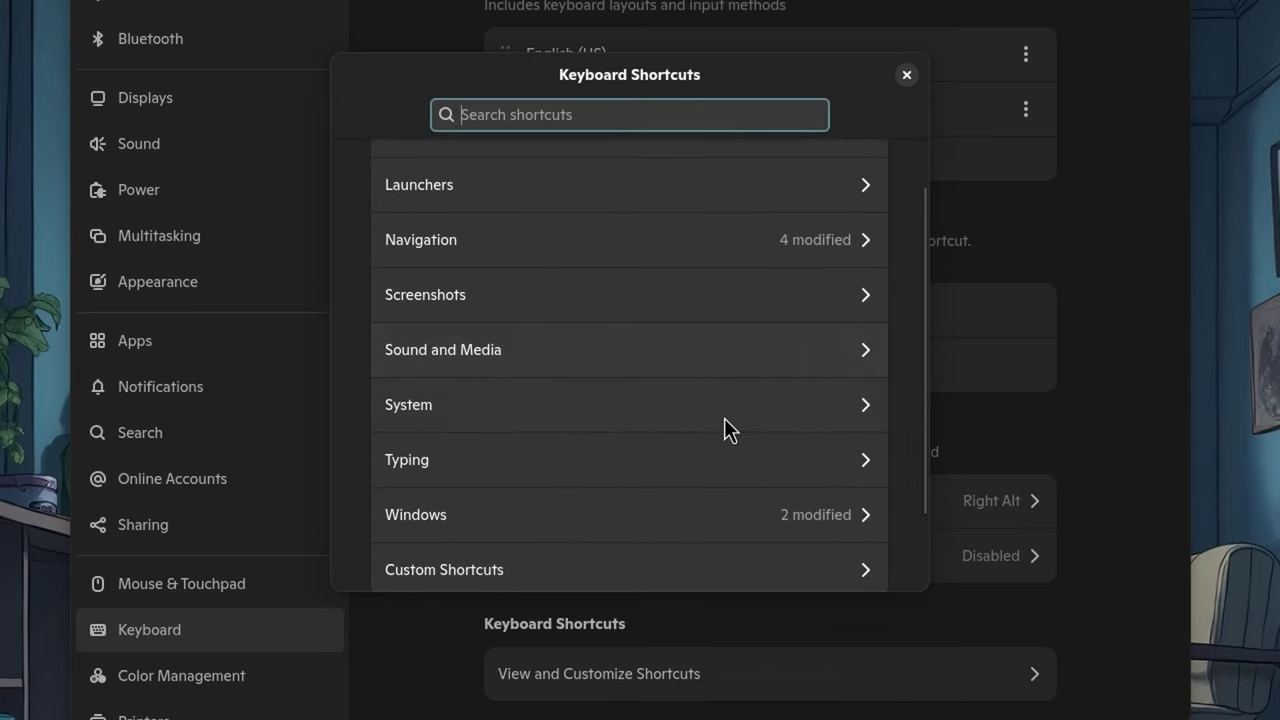
left_click(630, 457)
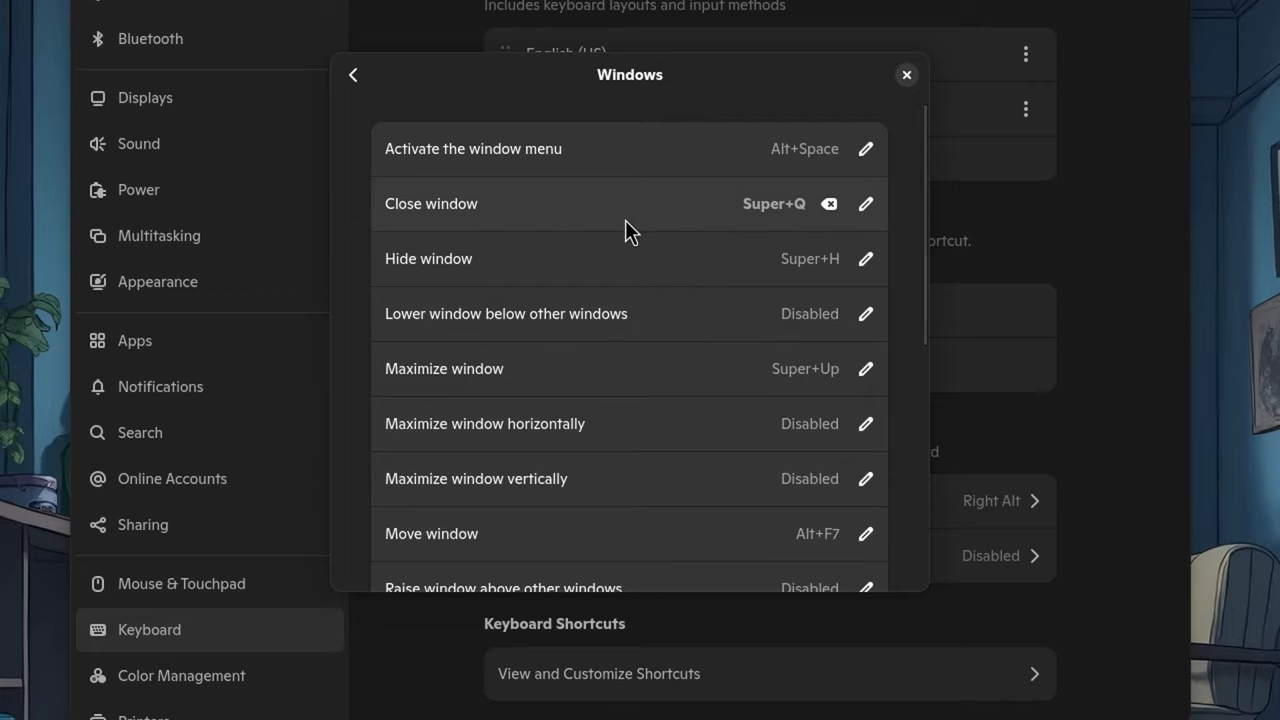
scroll(625, 220, "down", 2)
scroll(625, 222, "down", 2)
scroll(625, 225, "down", 2)
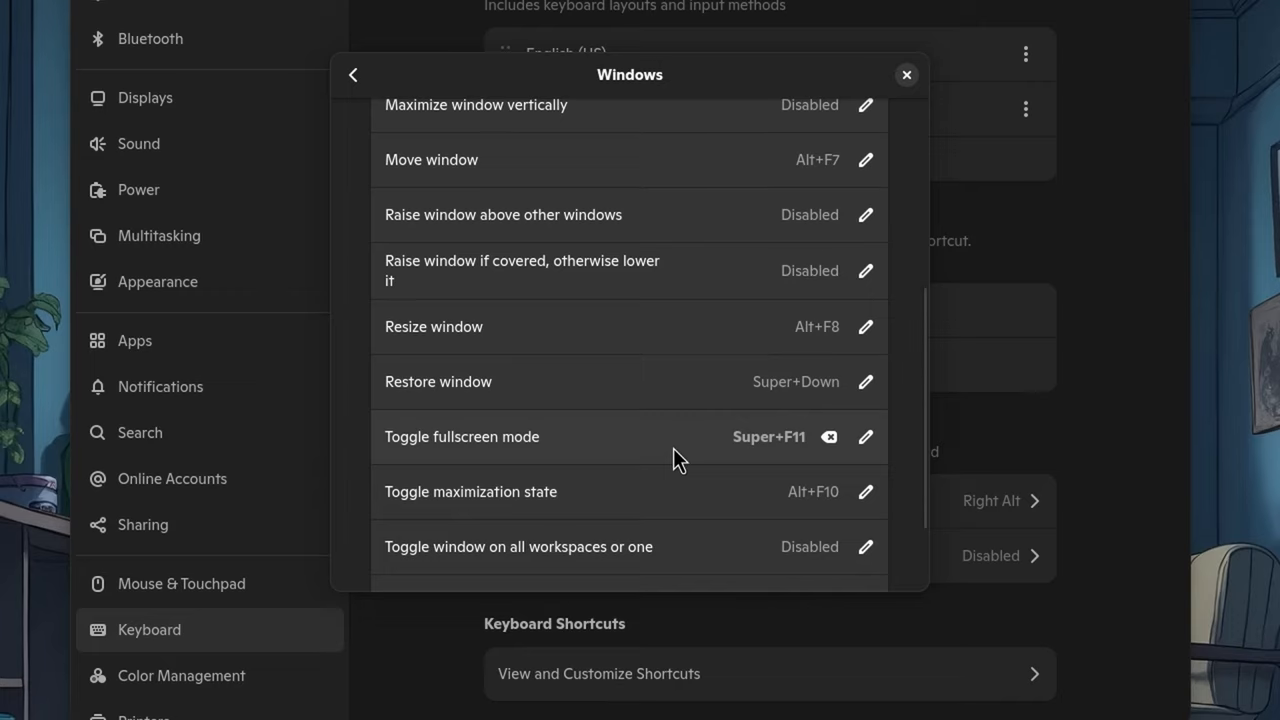
key("alt+Left")
scroll(679, 458, "down", 1)
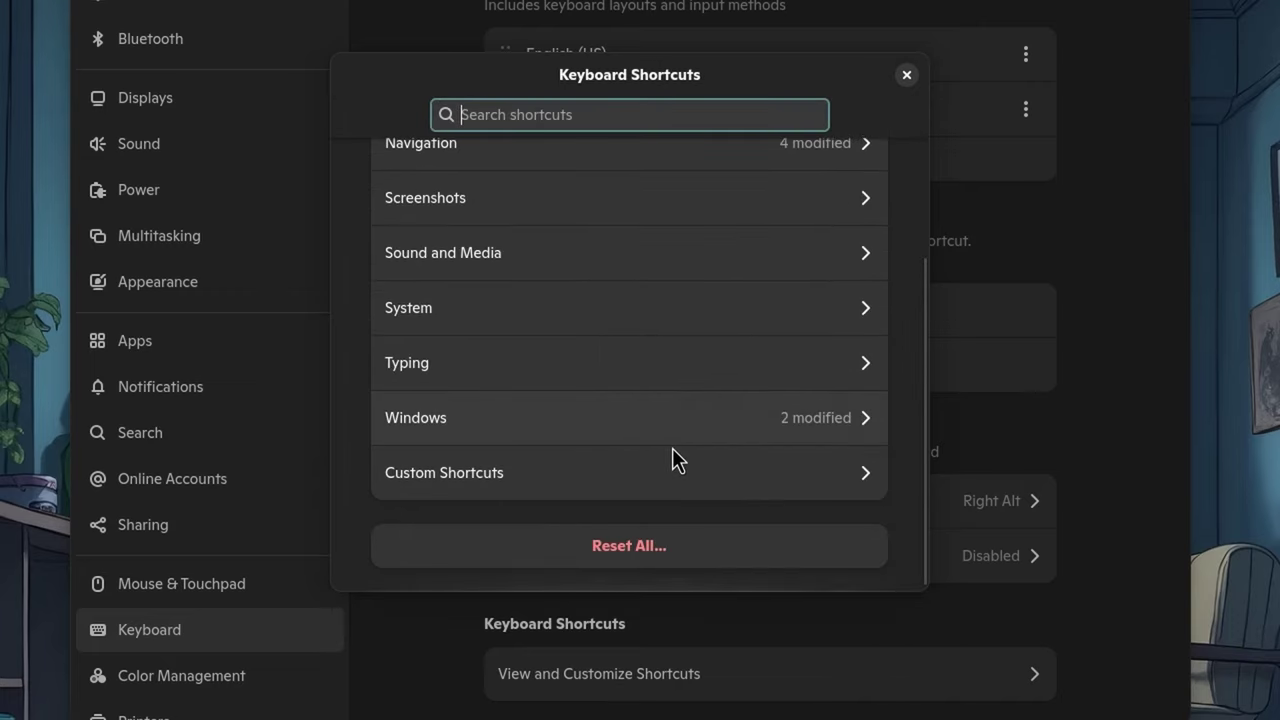
- View the custom Emojis and Open Terminal shortcuts
left_click(620, 475)
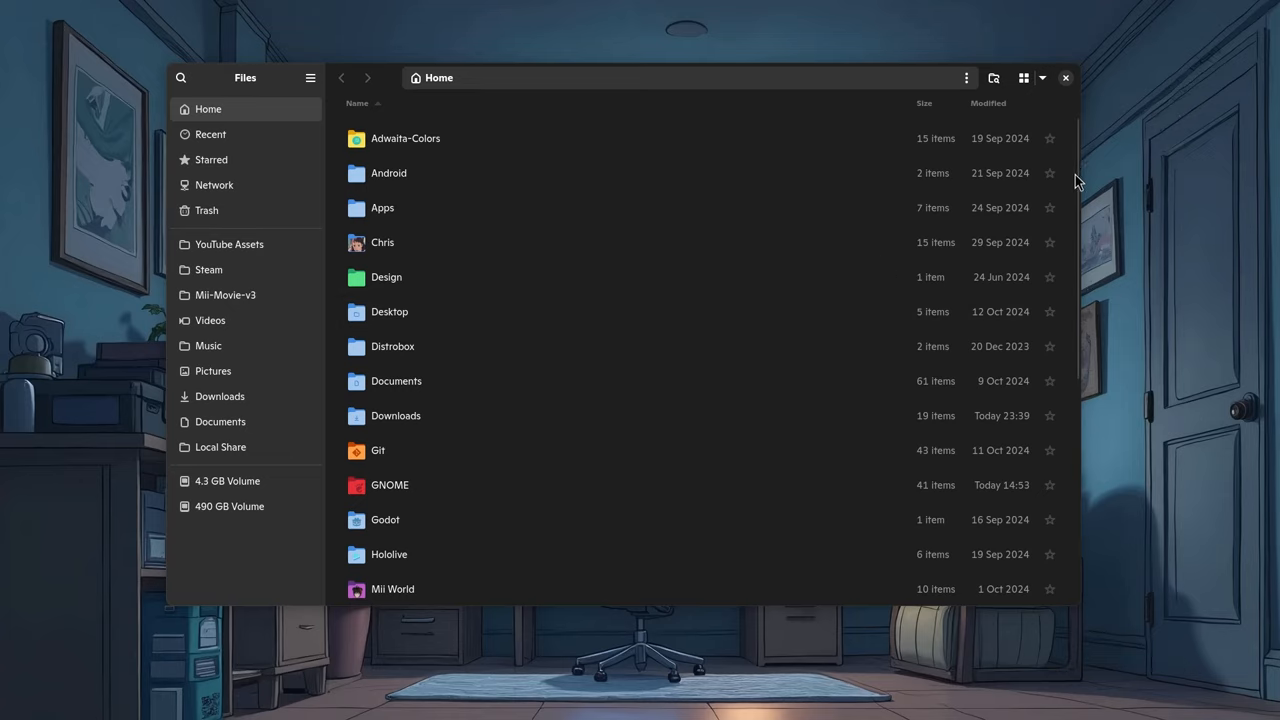
- Switch Home to the icon grid, search 'keys', then escape back with the Keys file selected
left_click(1024, 78)
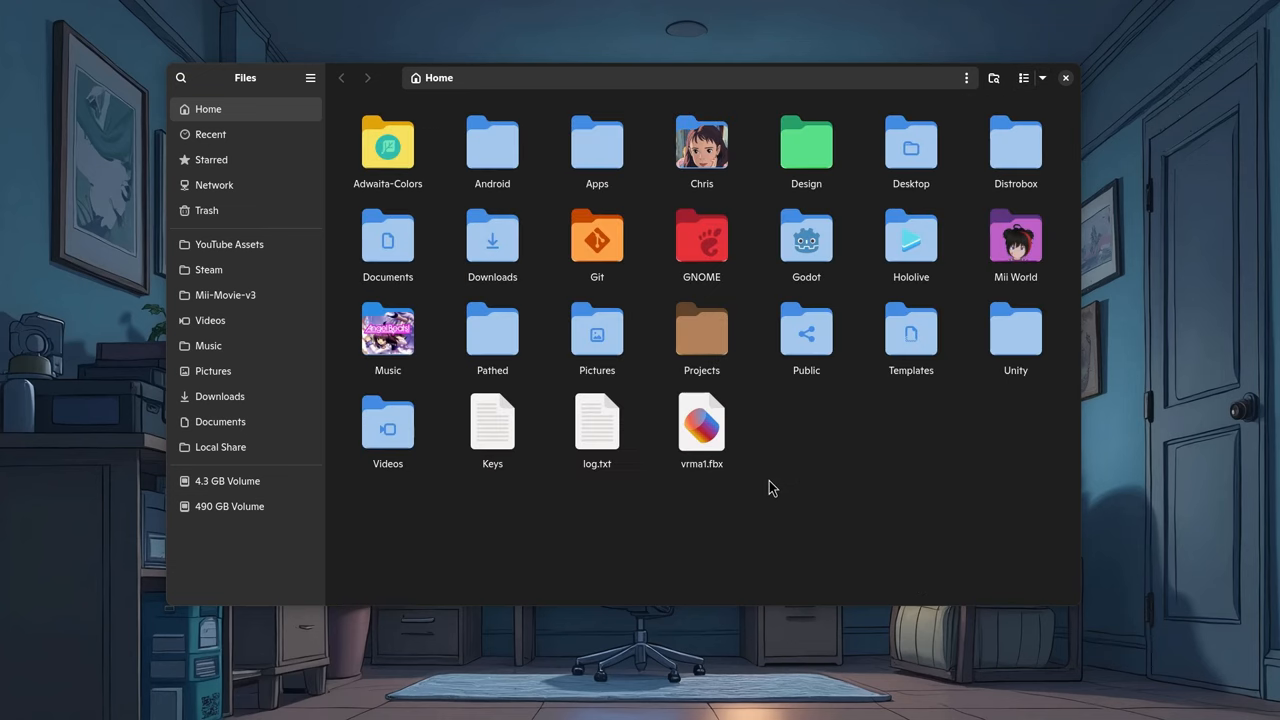
type("m")
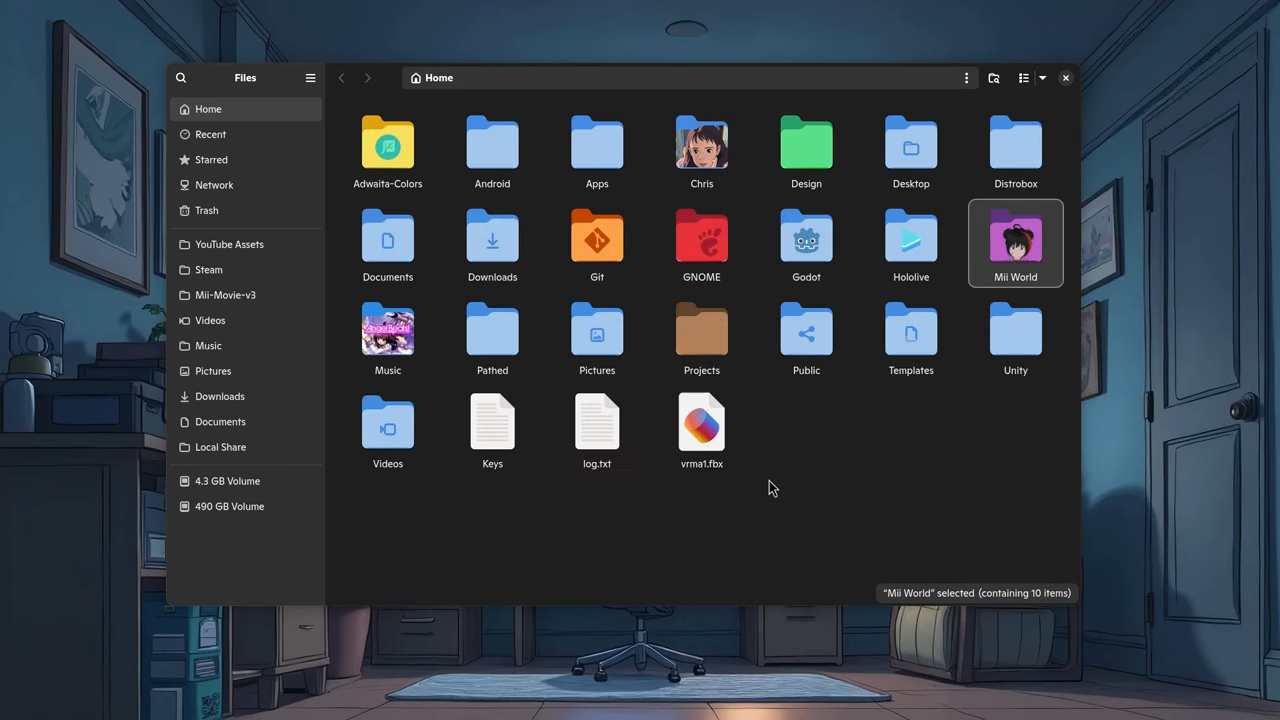
type("keys")
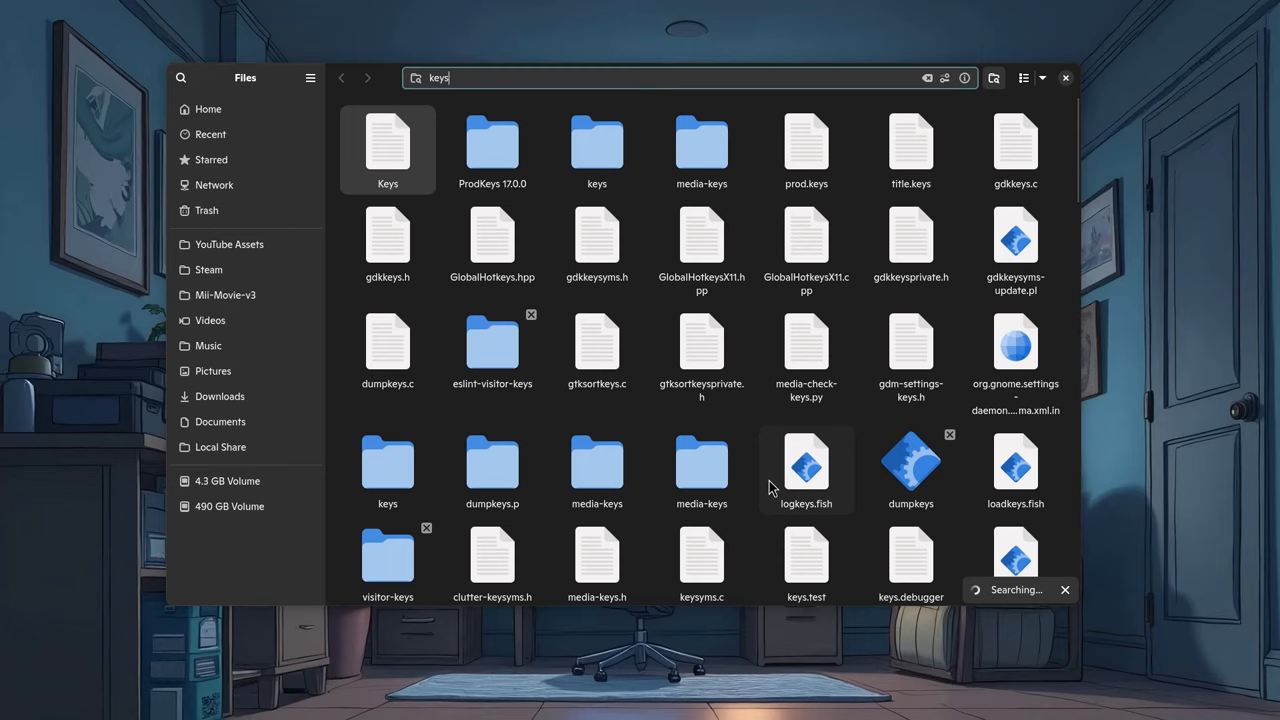
key("Escape")
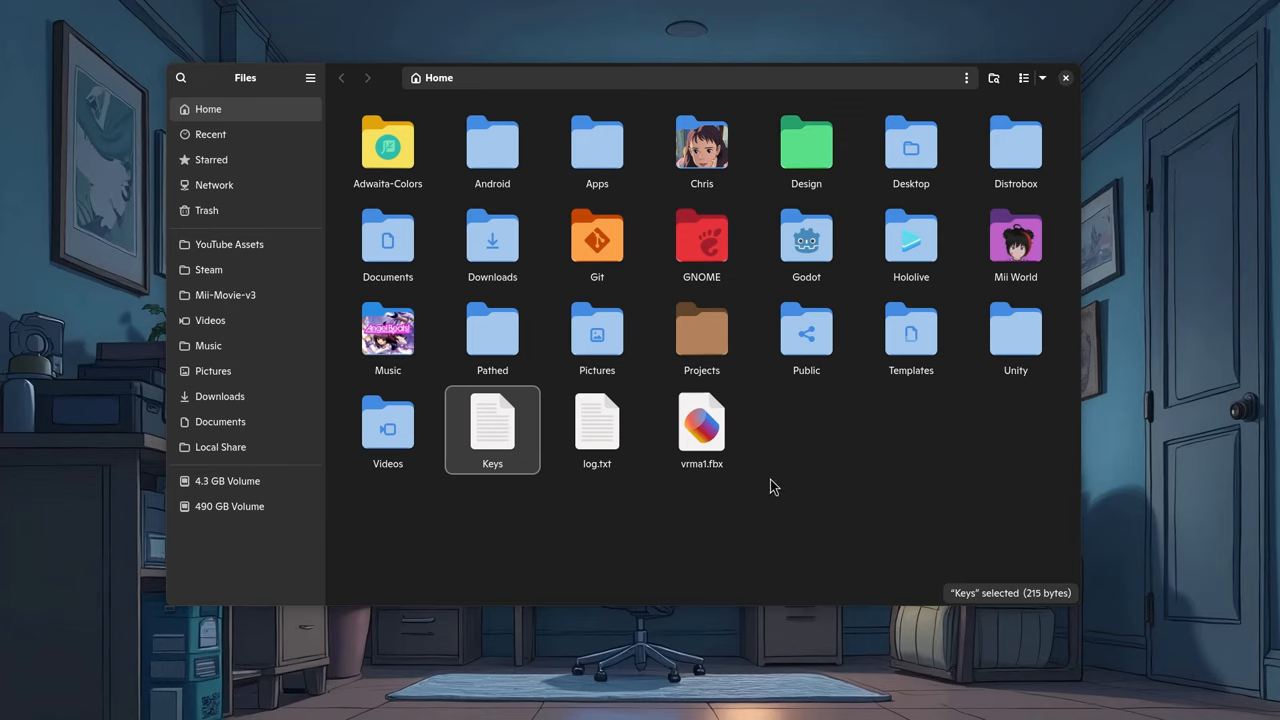
- Peek at the sorting and icon-size options, then switch Home to the detailed list view
left_click(1042, 78)
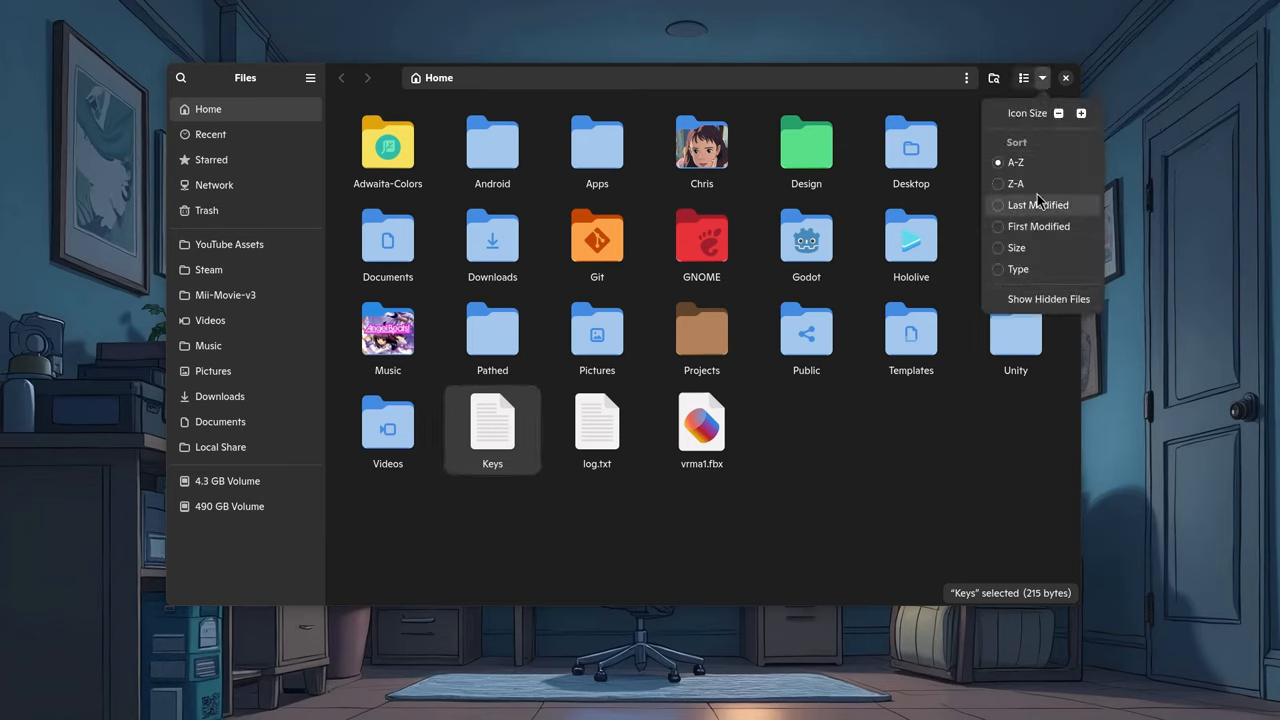
left_click(858, 445)
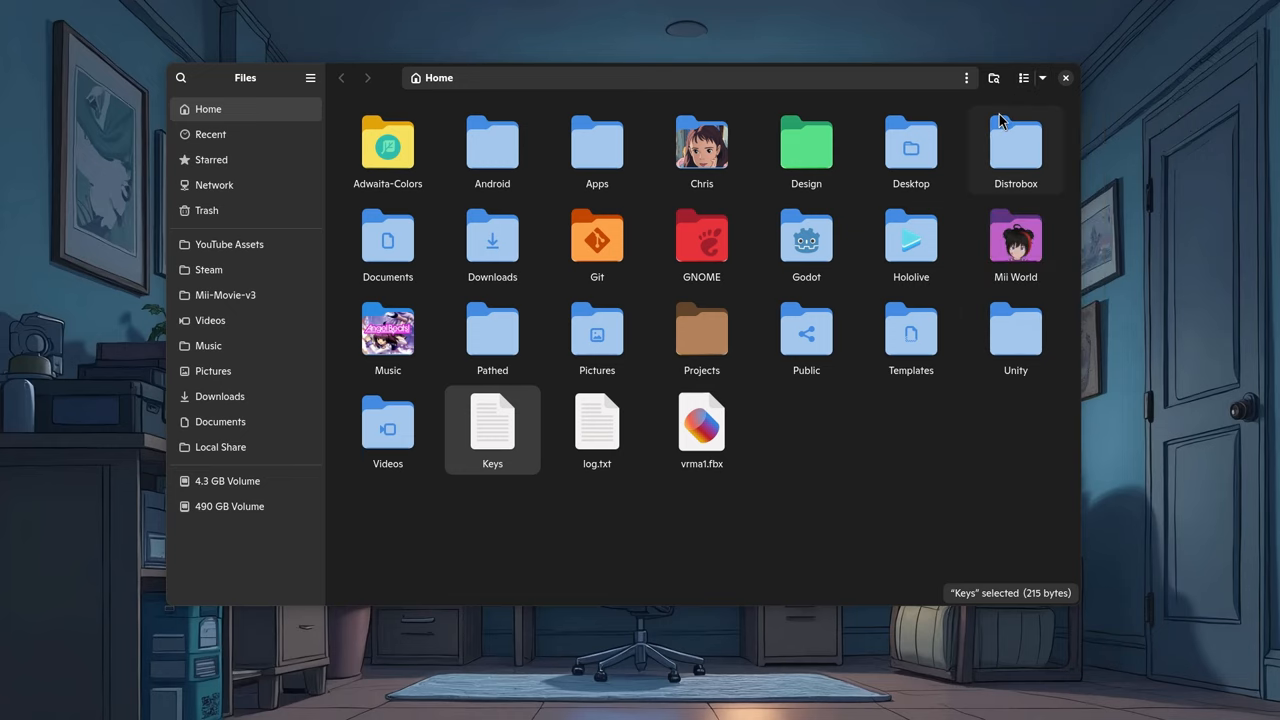
left_click(1024, 78)
- Cycle the Size, Modified and Name column sorts, ending on modification date, oldest first
left_click(935, 103)
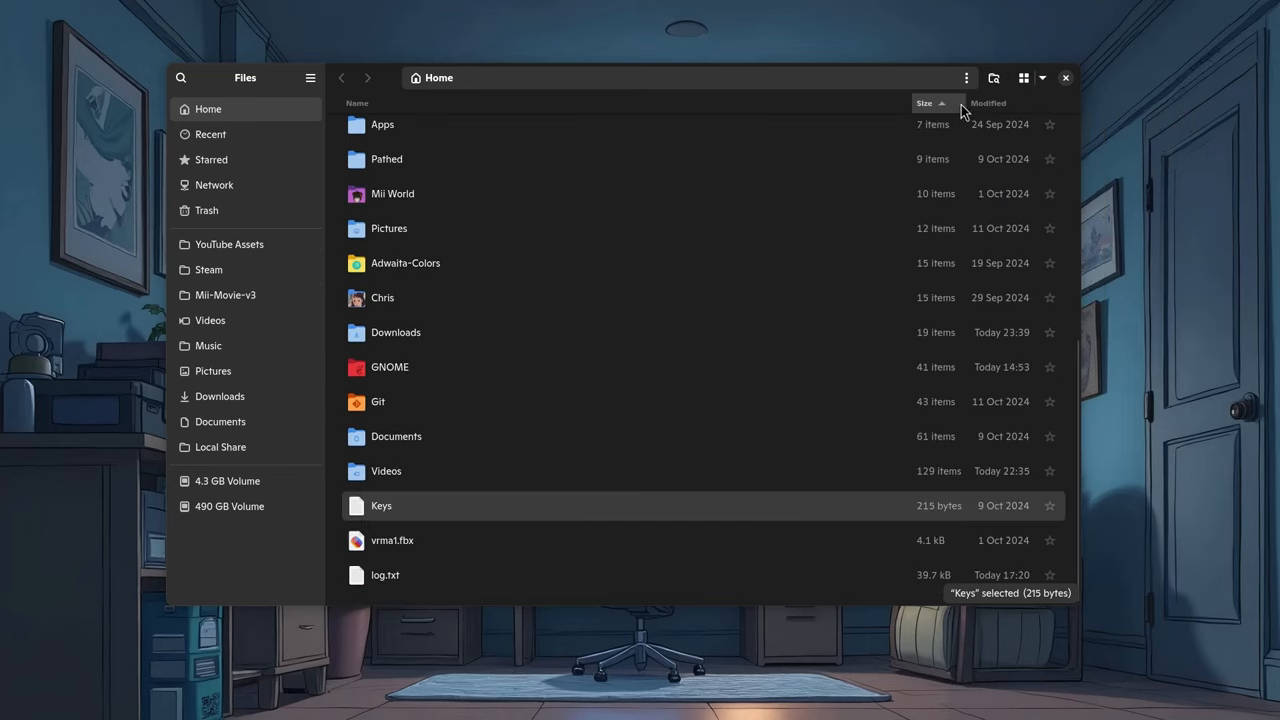
left_click(988, 103)
left_click(452, 103)
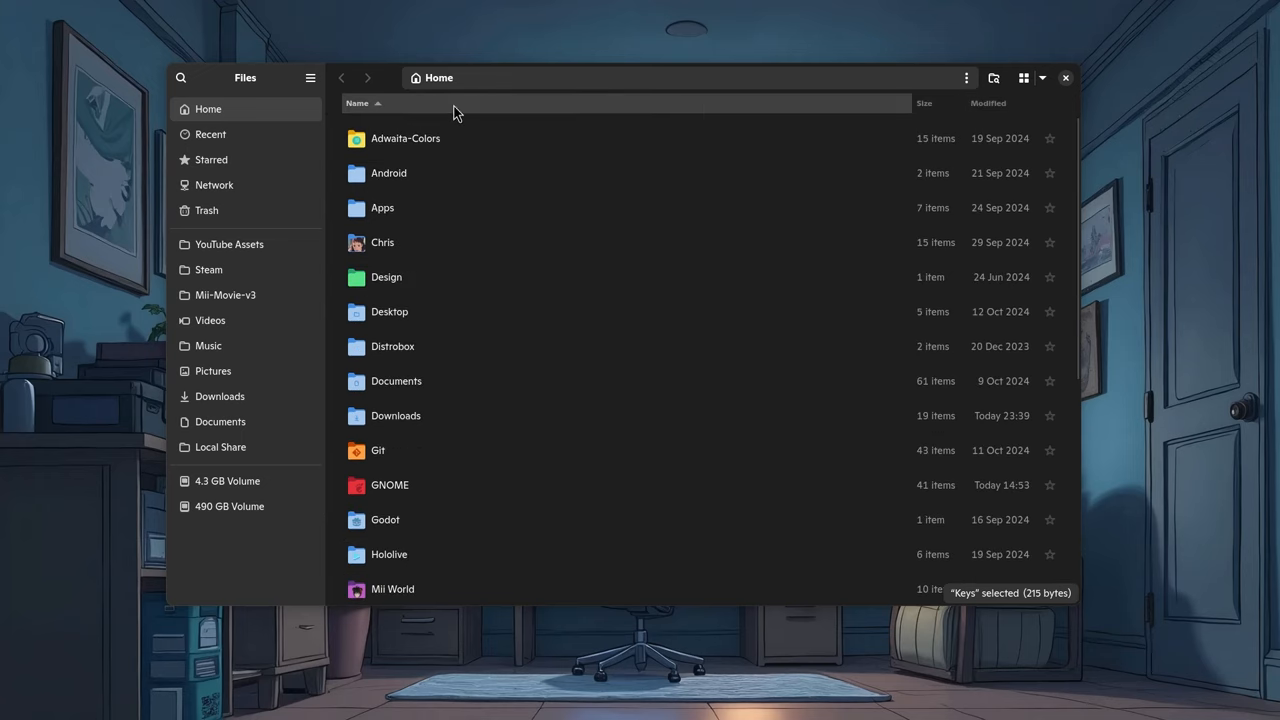
left_click(988, 103)
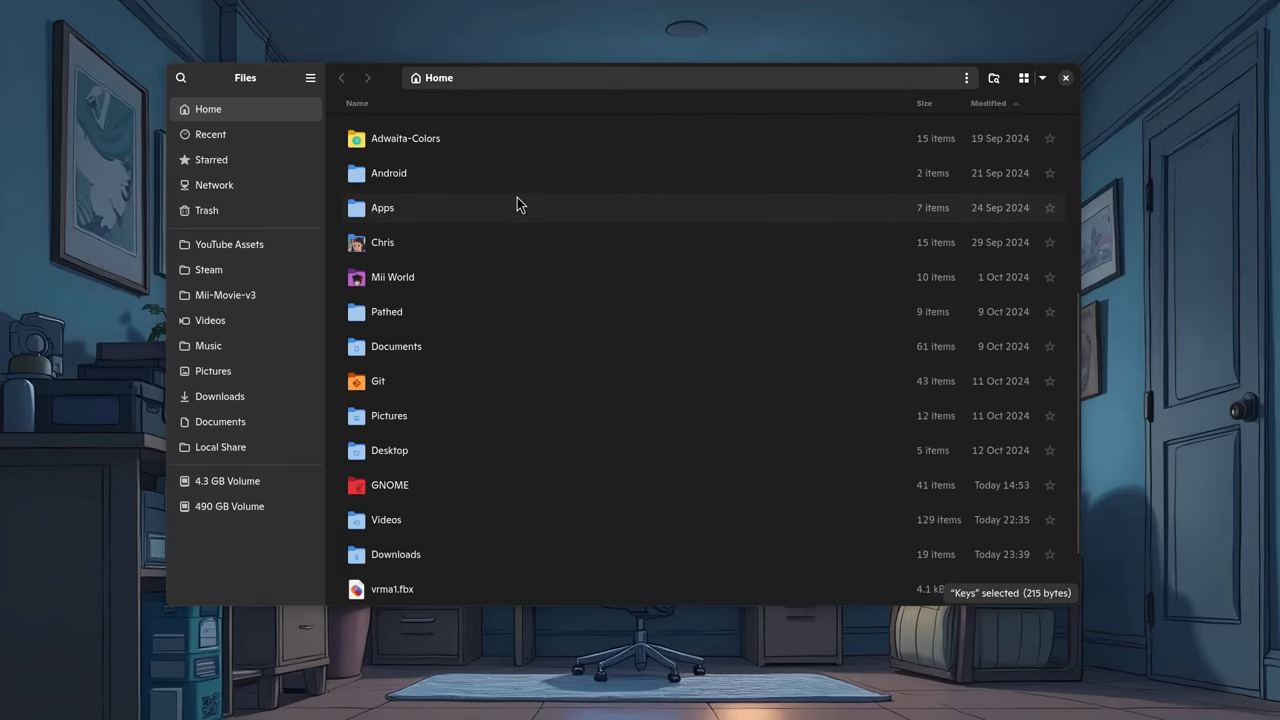
scroll(517, 203, "down", 2)
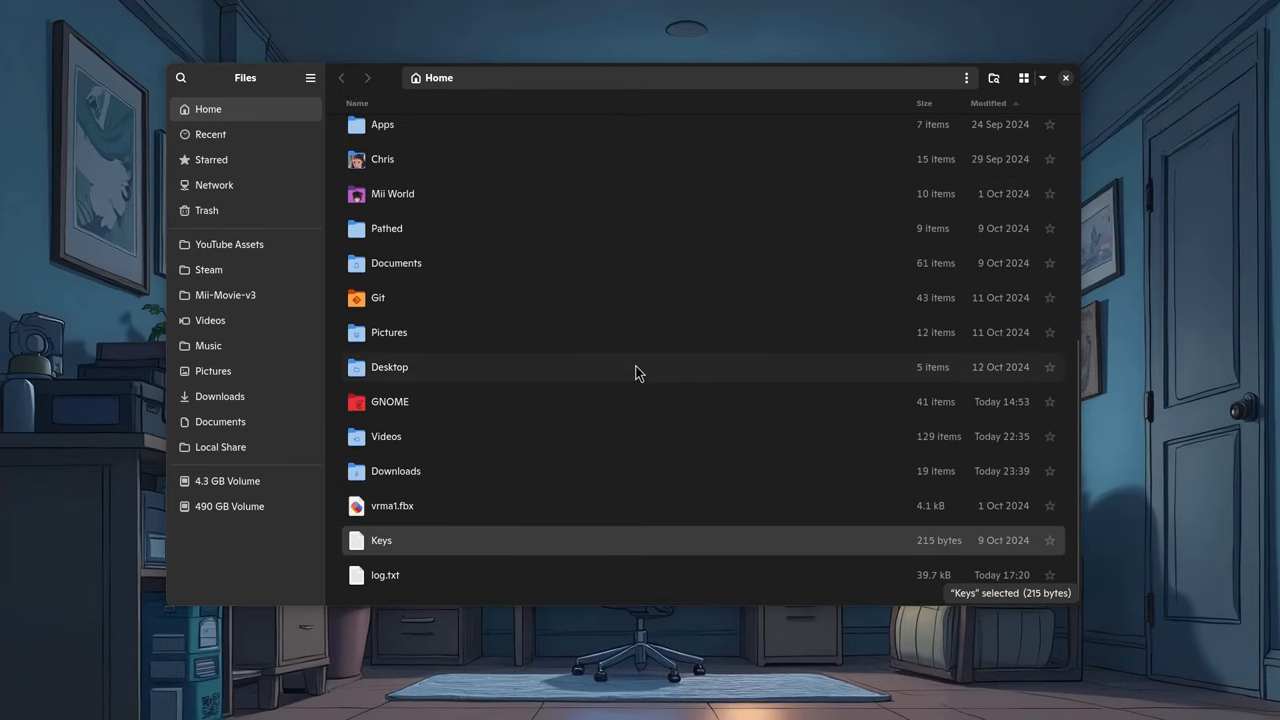
scroll(638, 372, "up", 3)
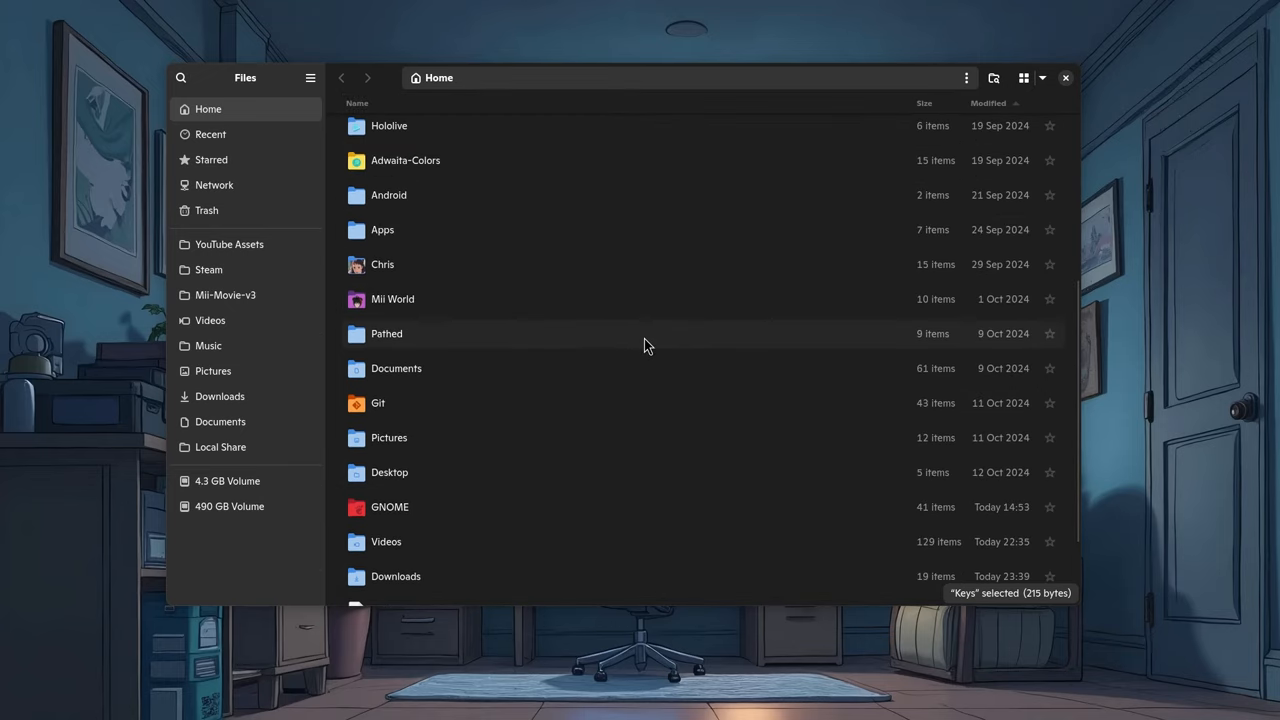